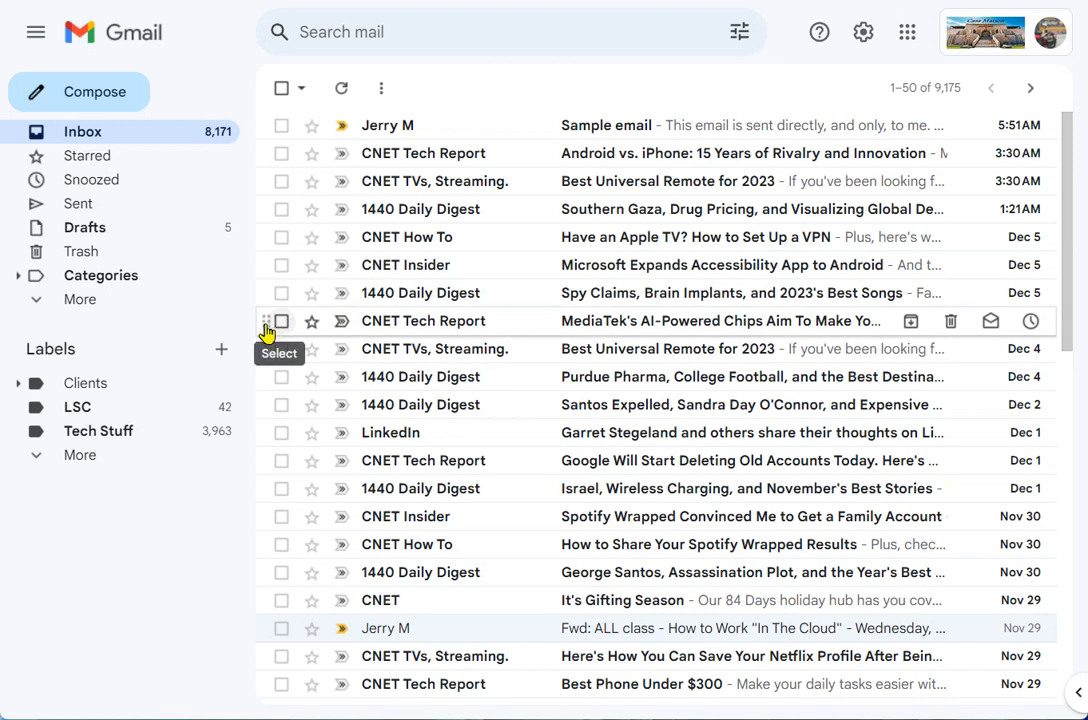
- Create a "Read Later" label and apply it to the 3:30 AM "Best Universal Remote for 2023" email and the CNET Insider email about Microsoft's accessibility app
click(221, 356)
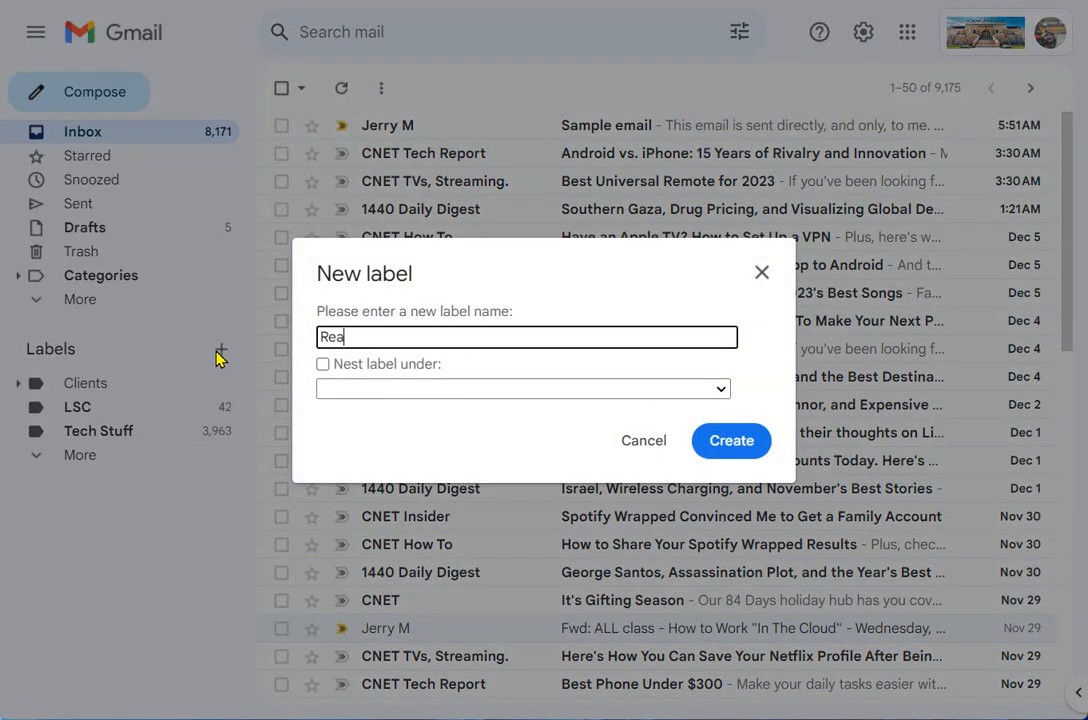
key(Return)
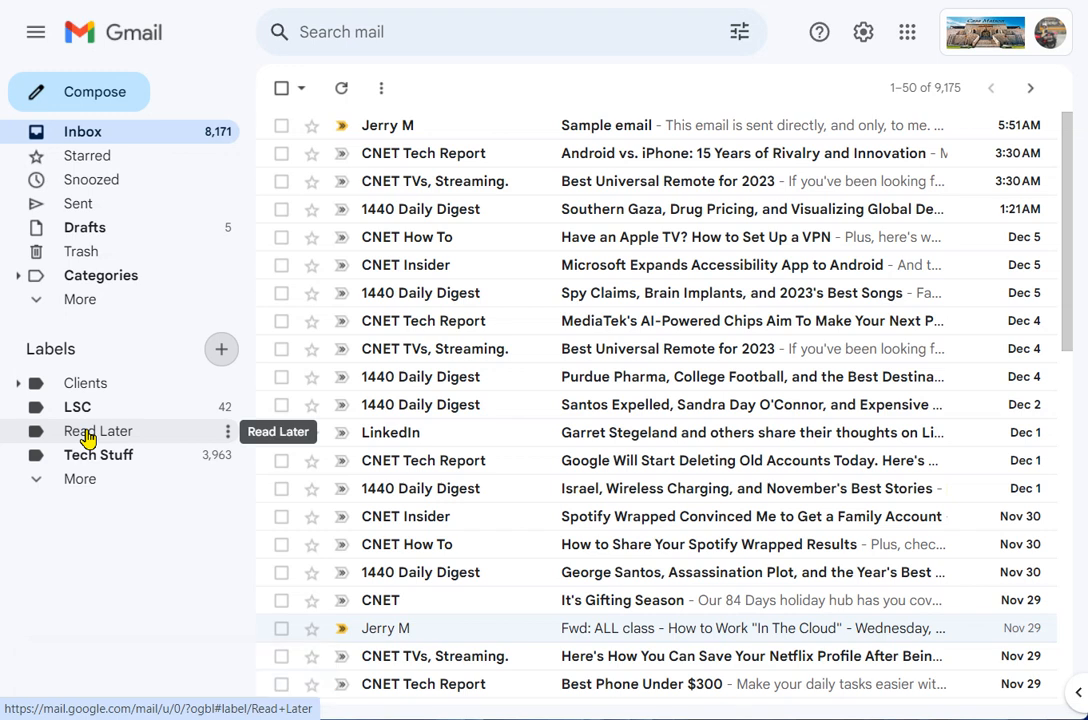
drag(88, 436, 527, 191)
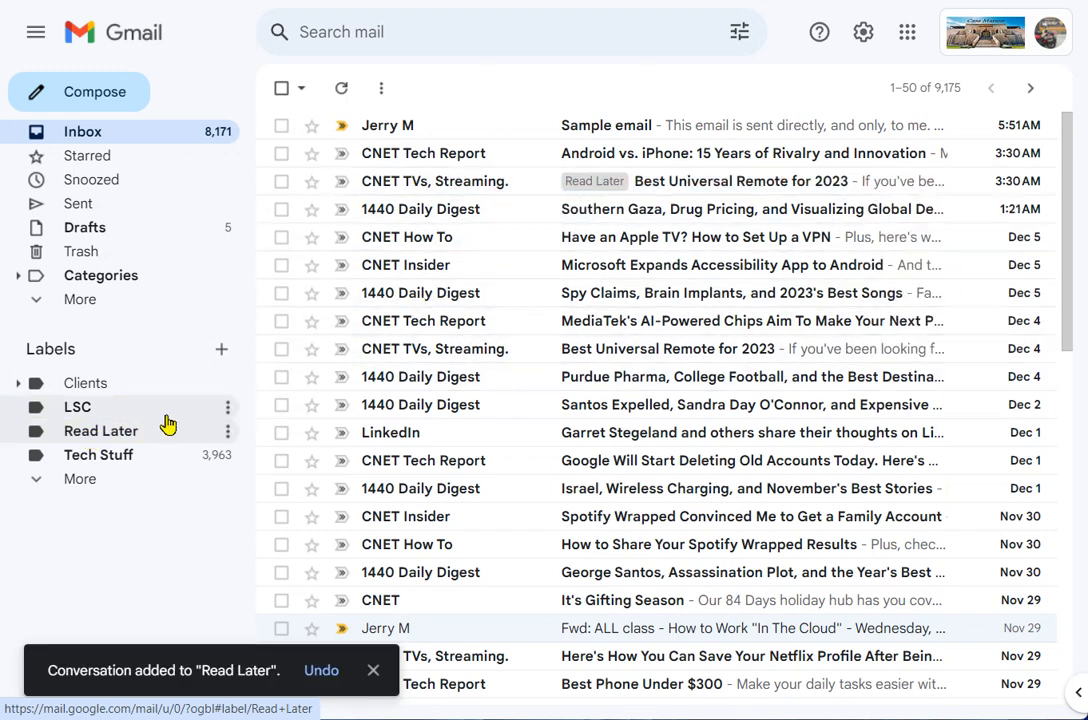
drag(105, 436, 424, 272)
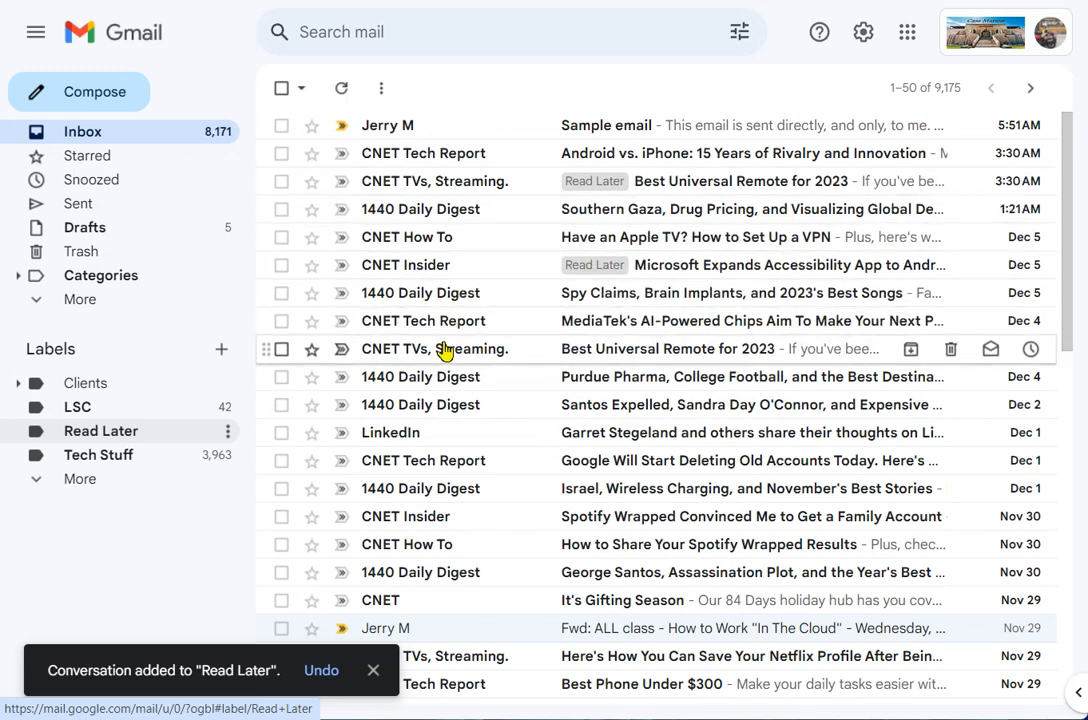
- Open the CNET Tech Report email about MediaTek's AI-powered chips, label it "Read Later" from within the message, and return to the inbox
click(404, 326)
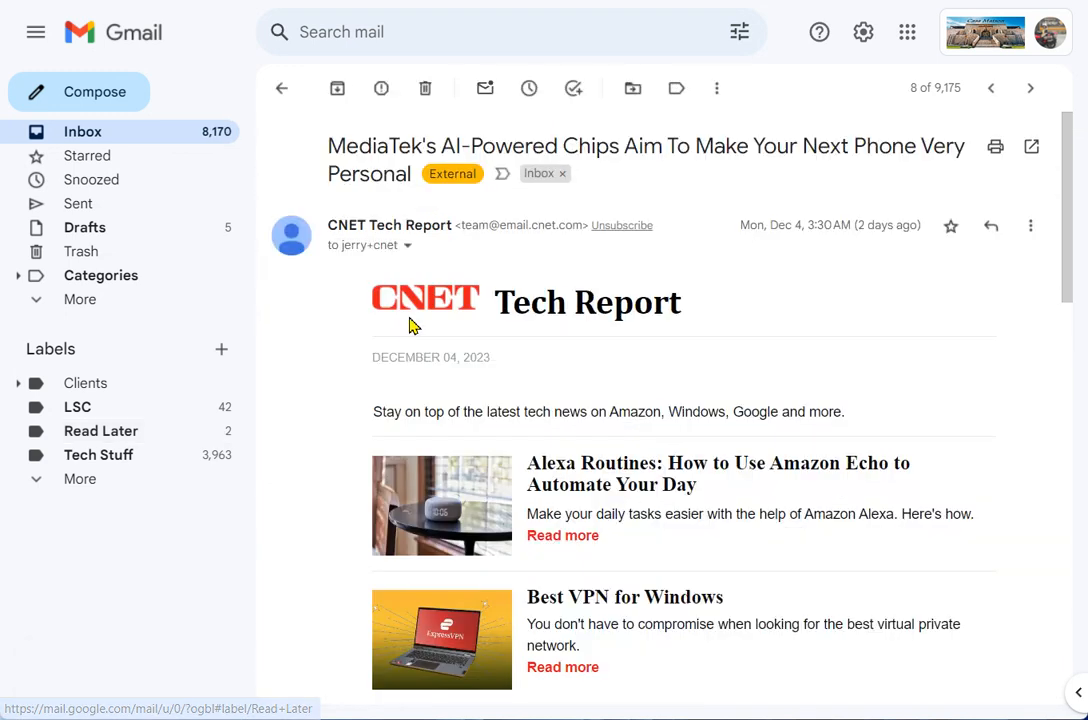
scroll(772, 386, down, 3)
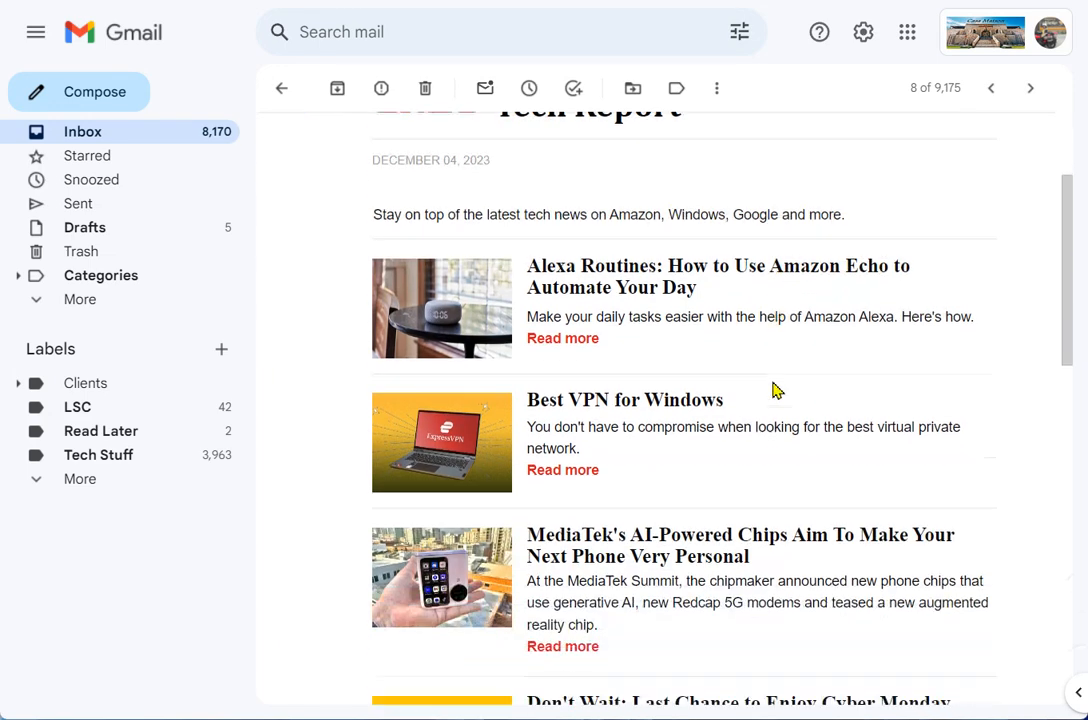
scroll(772, 390, down, 3)
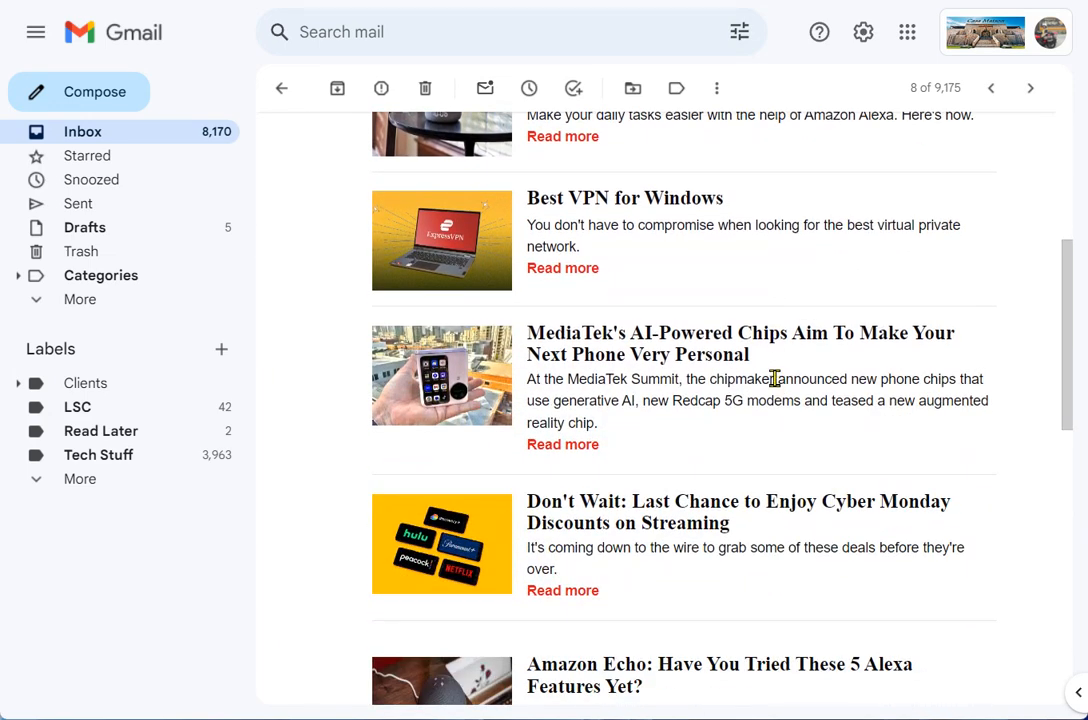
scroll(775, 379, up, 6)
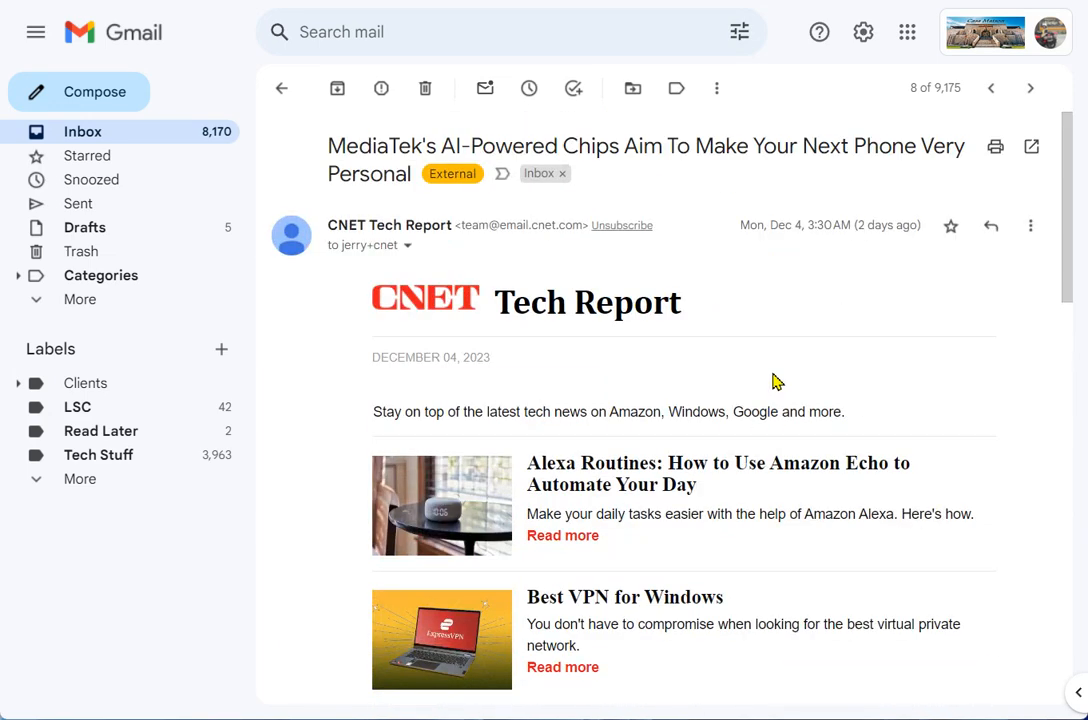
click(677, 91)
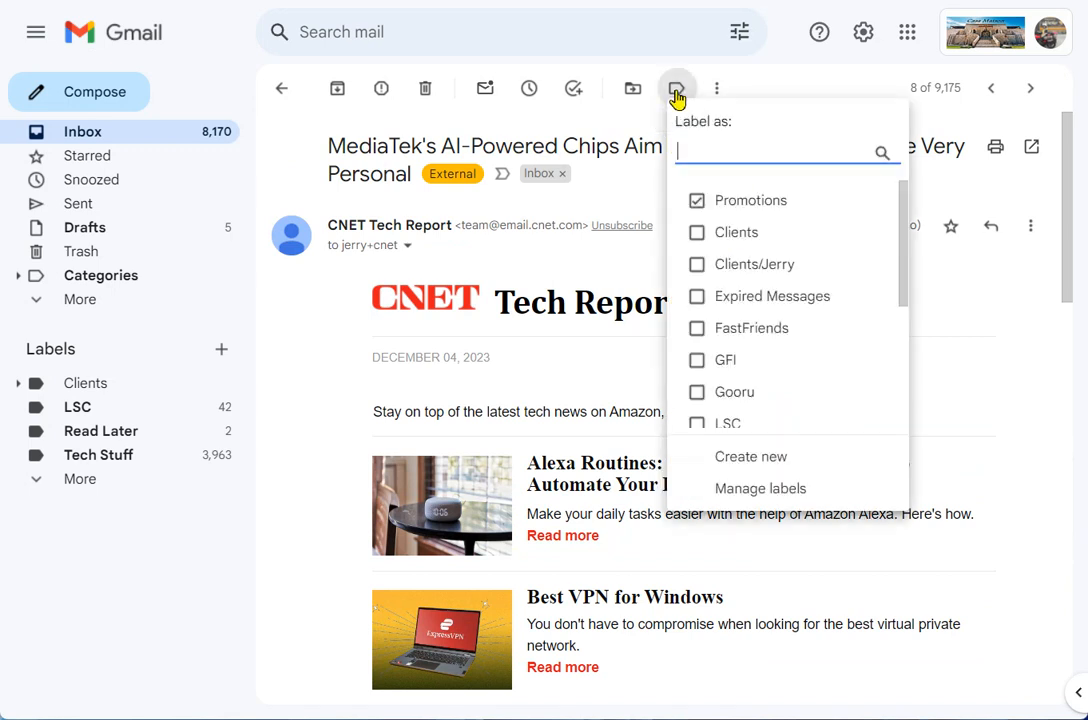
text(r)
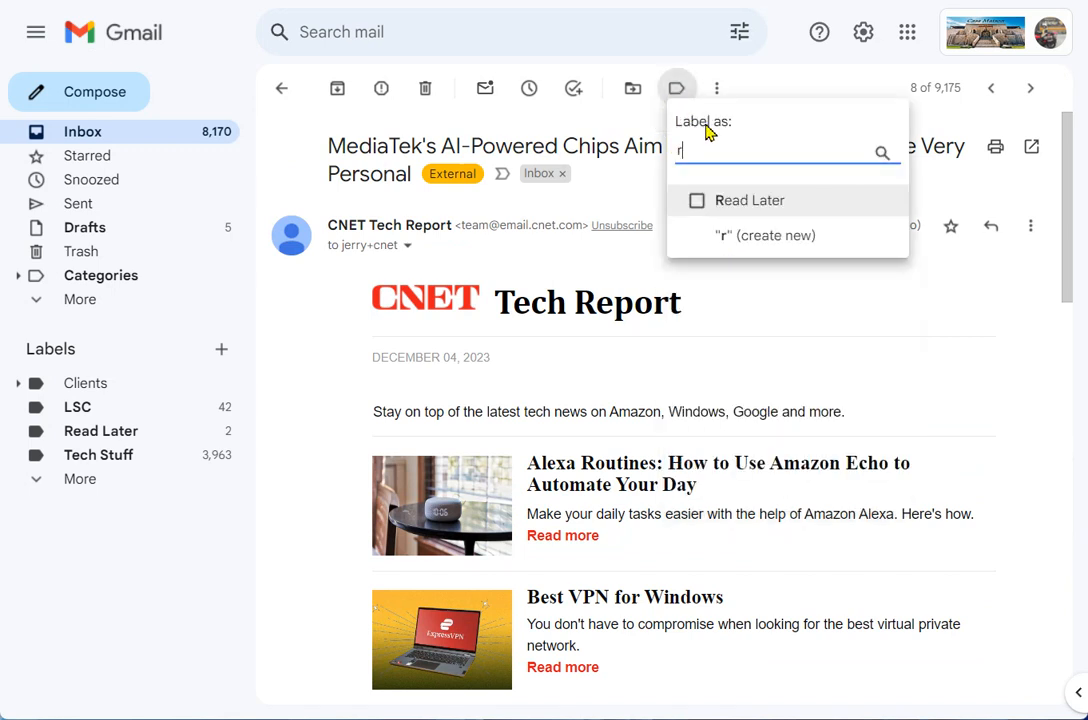
click(698, 201)
click(733, 238)
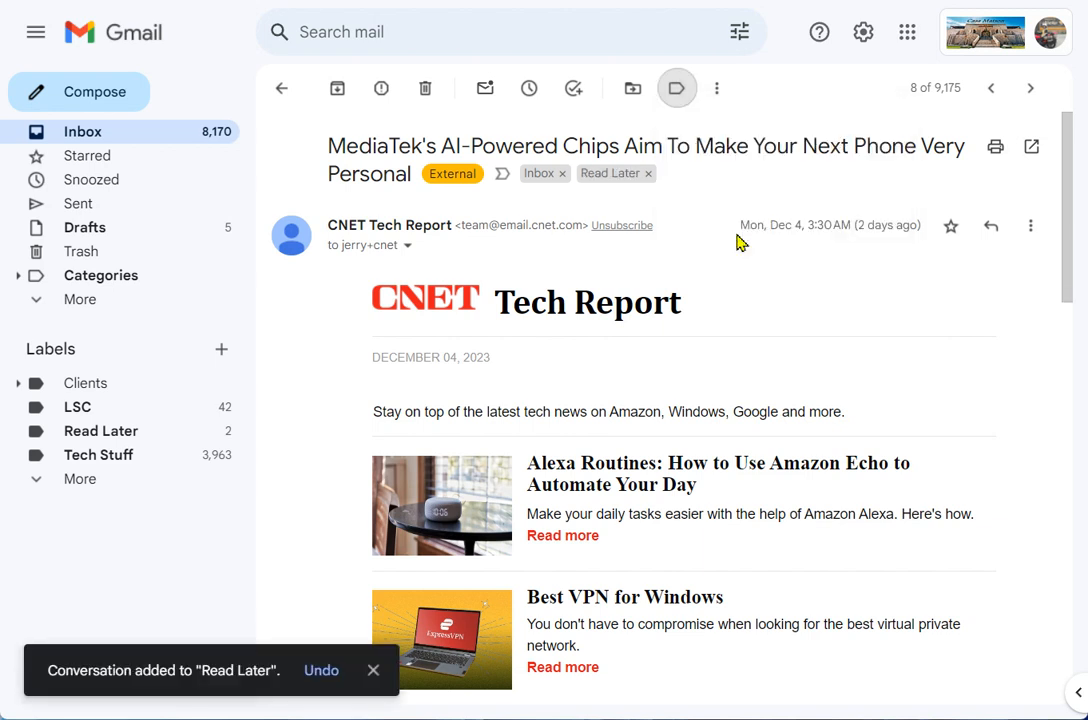
click(131, 39)
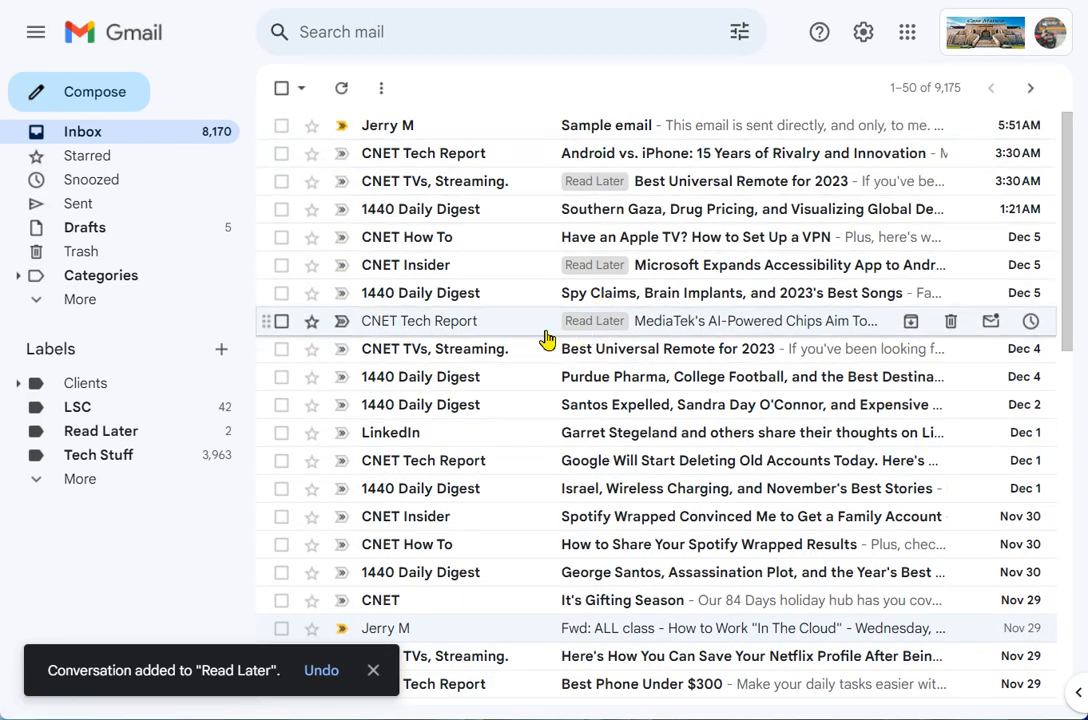
- Review the emails filed under the Read Later label, the sublabel nested in Clients, and the LSC label, returning to the inbox
click(93, 432)
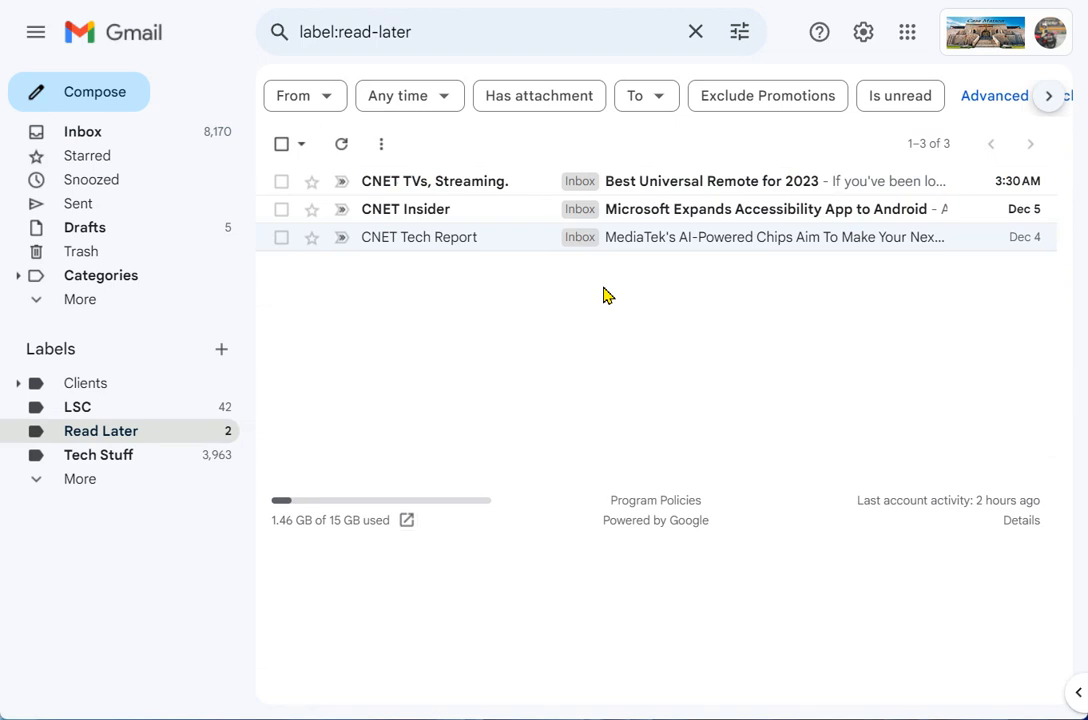
click(86, 136)
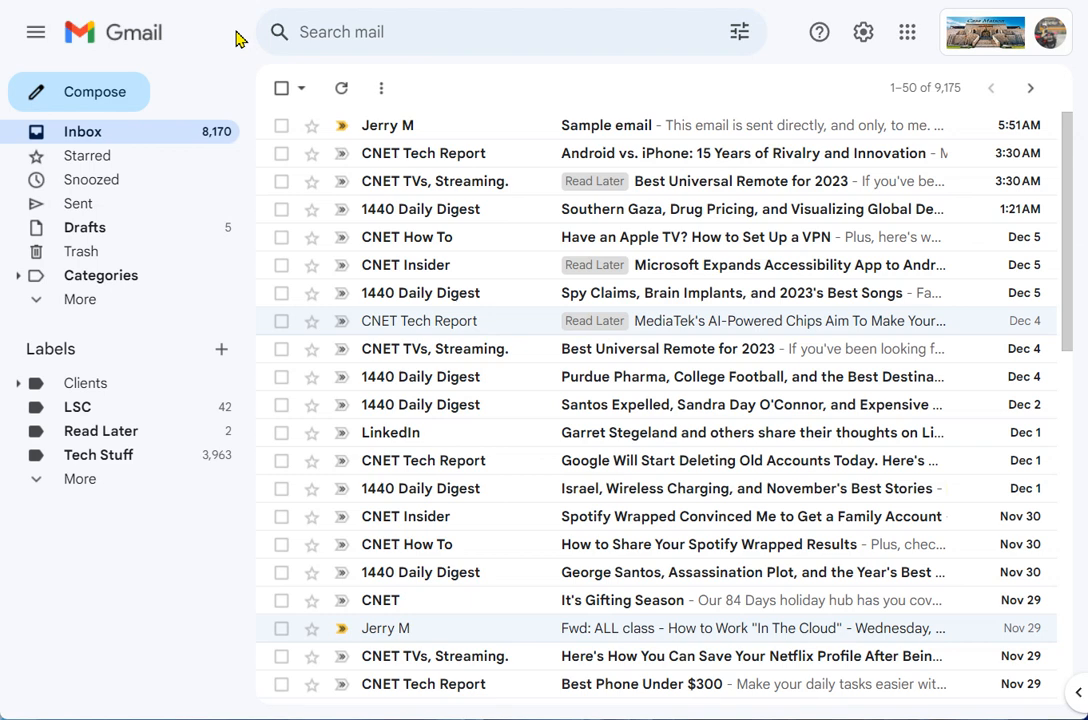
click(18, 384)
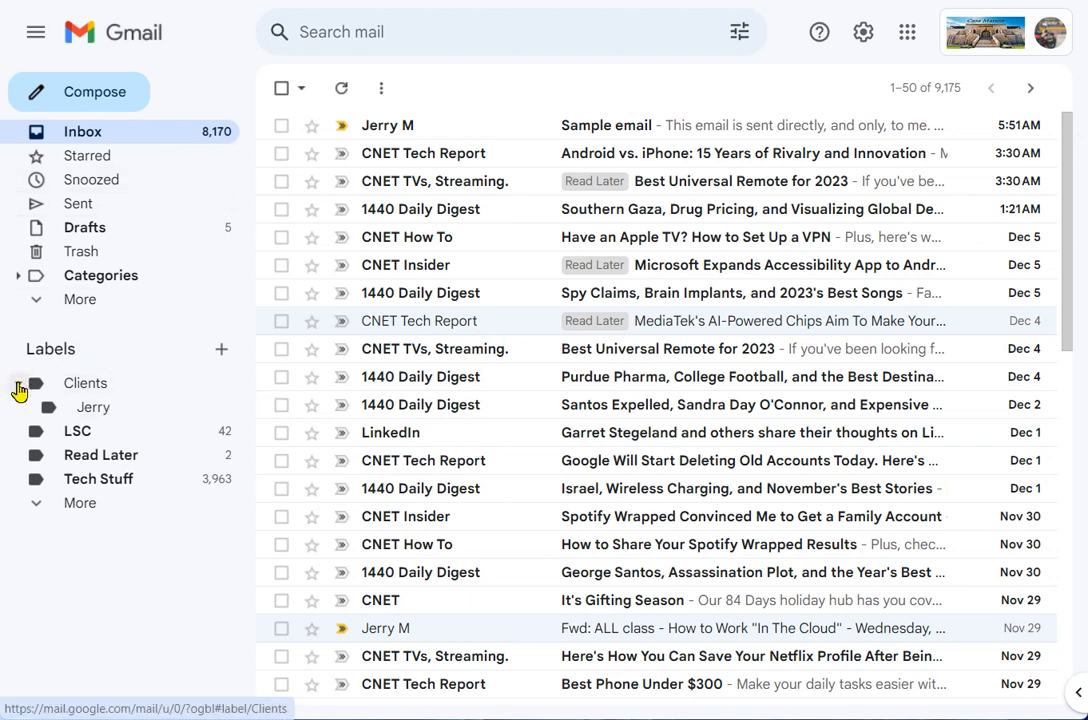
click(97, 410)
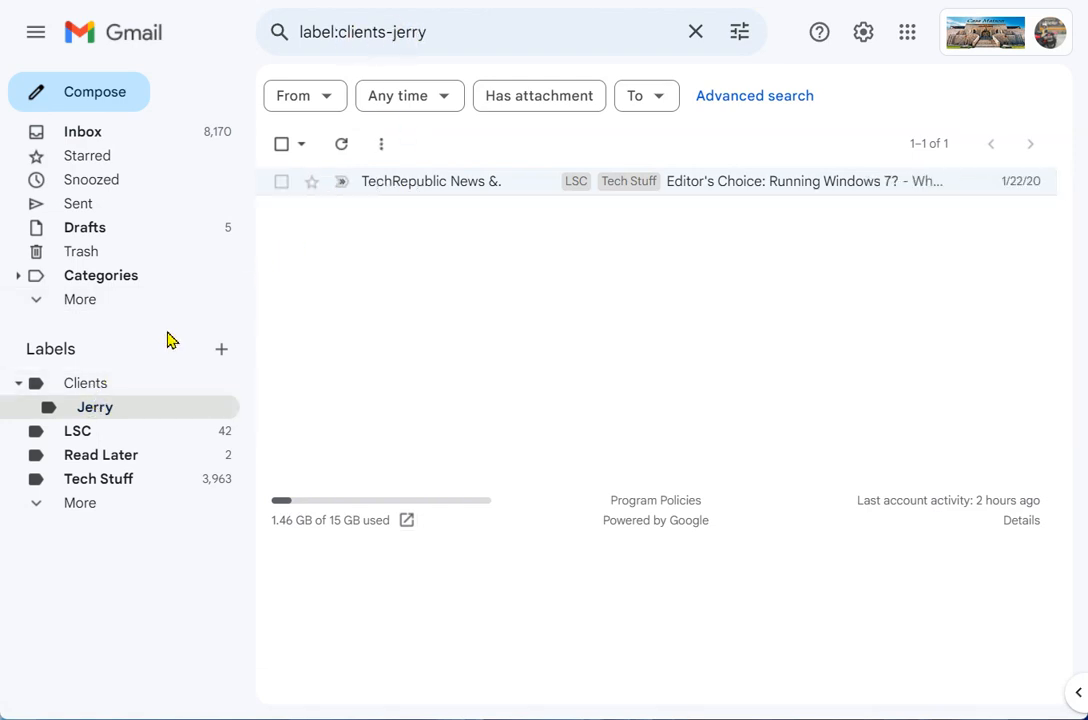
click(18, 384)
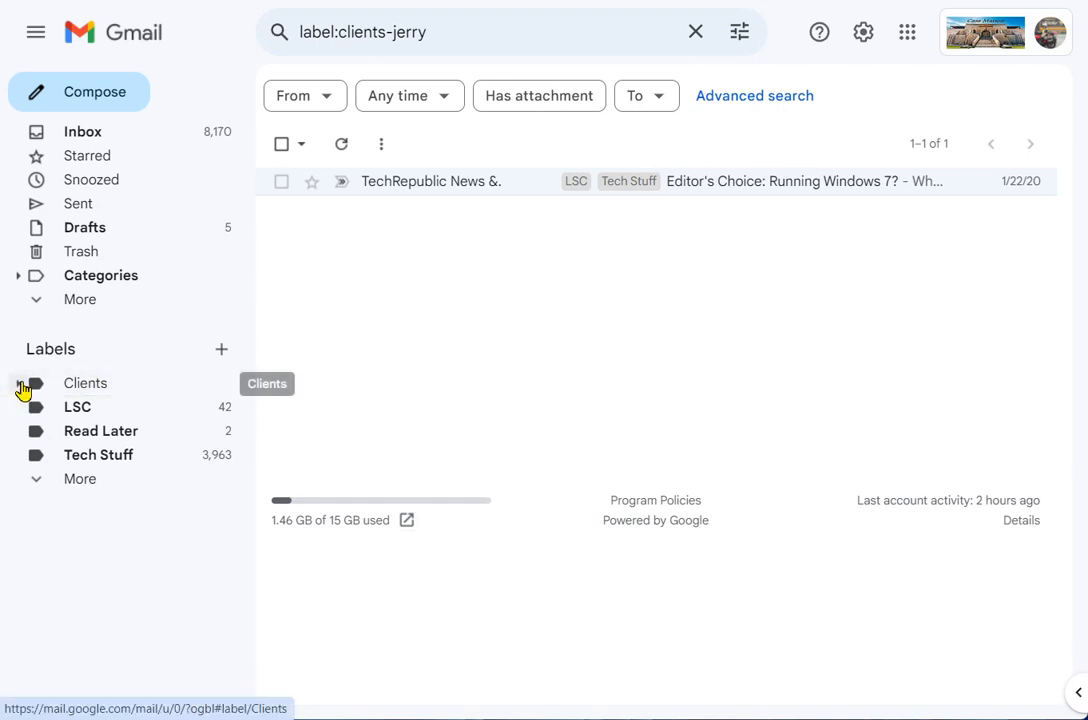
click(78, 408)
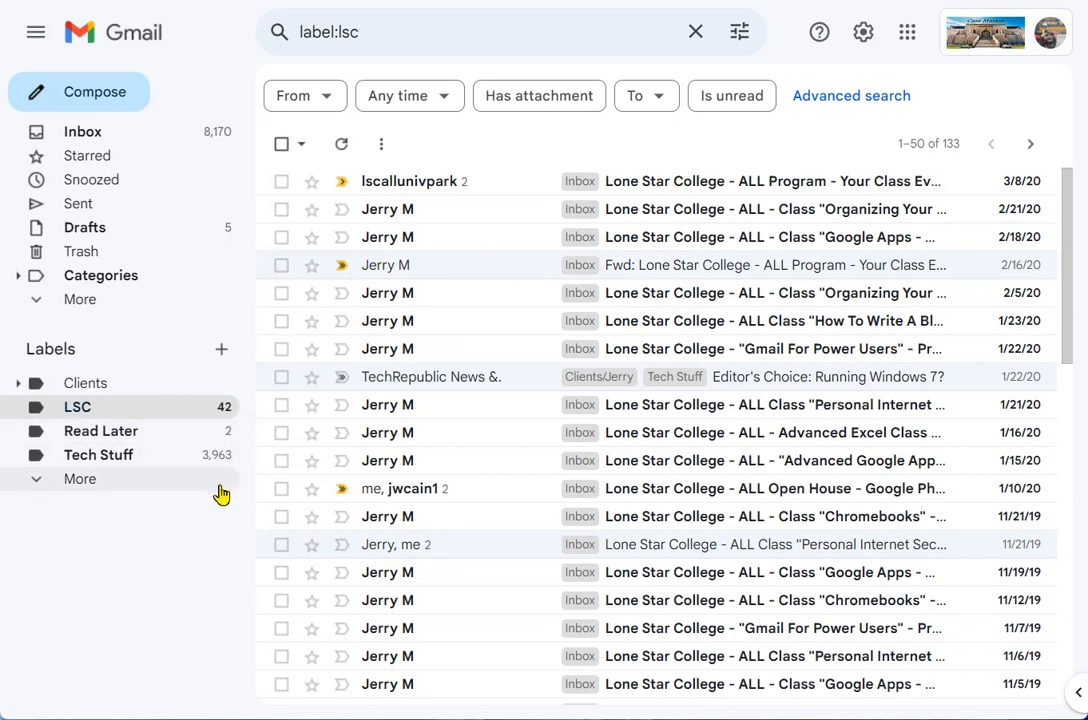
click(83, 141)
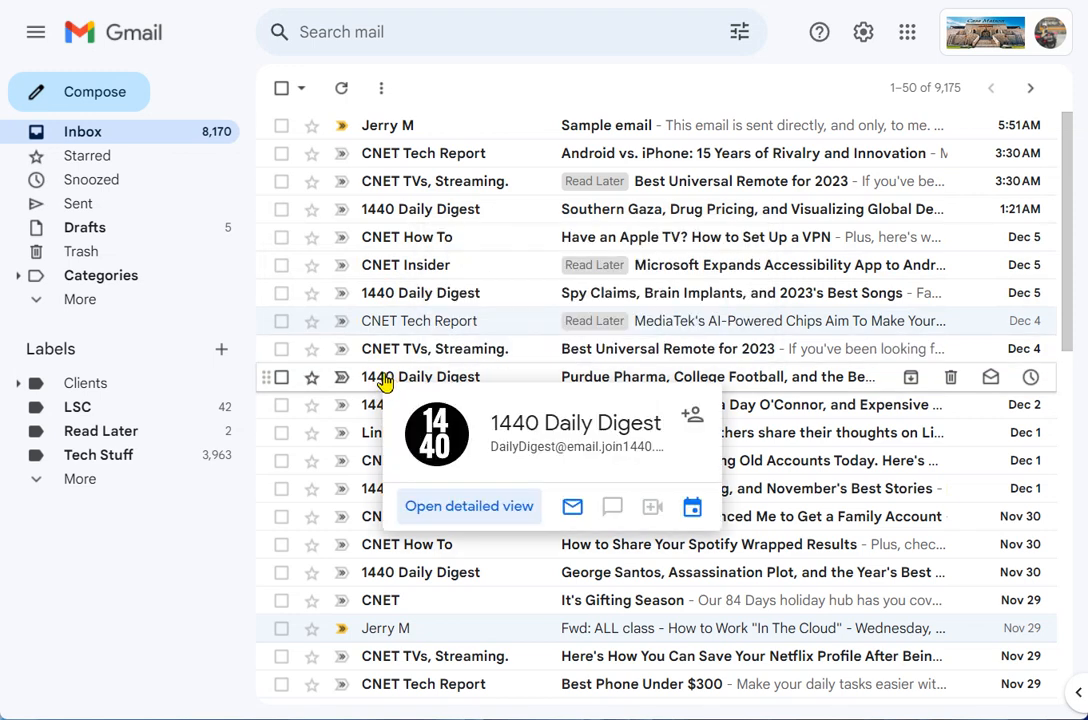
- Open the 1440 Daily Digest email "Southern Gaza, Drug Pricing, and Visualizing Global Debt" and start a filter for messages like it
mouse_move(404, 216)
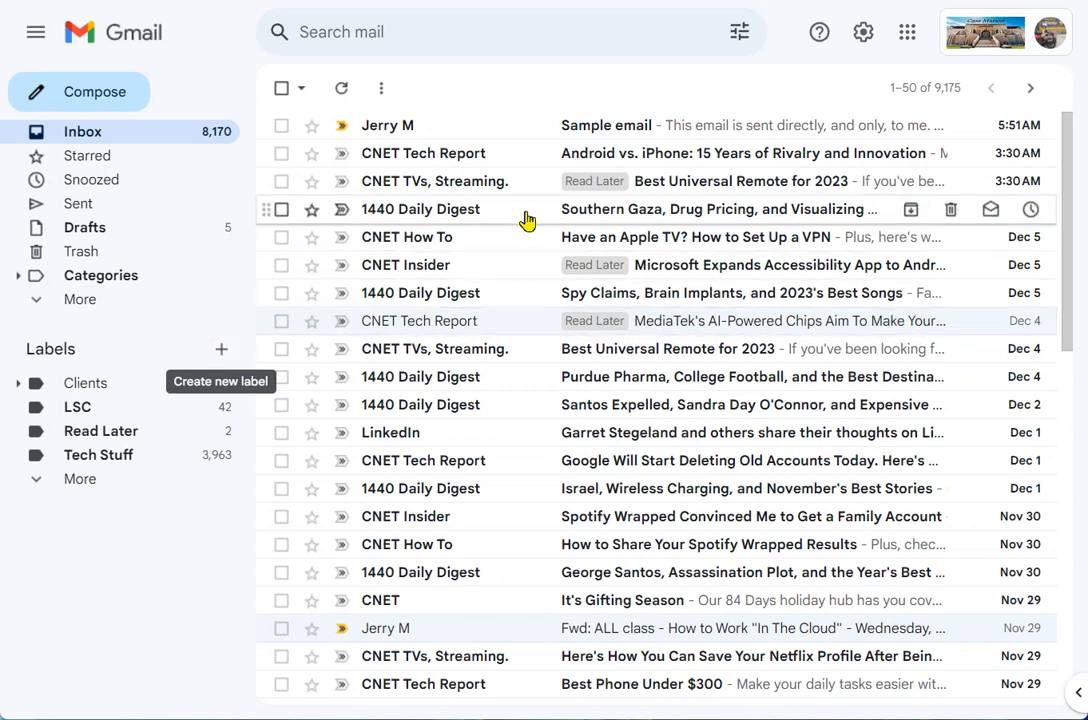
click(585, 210)
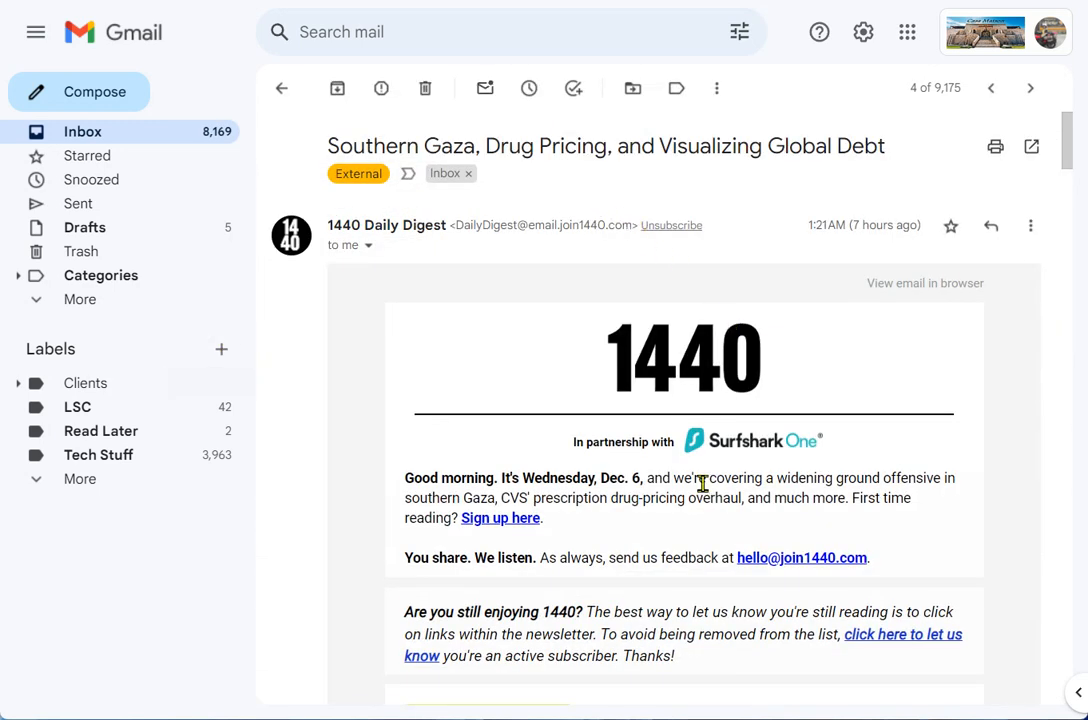
scroll(700, 490, down, 1)
scroll(700, 495, down, 1)
scroll(700, 490, up, 2)
click(1030, 227)
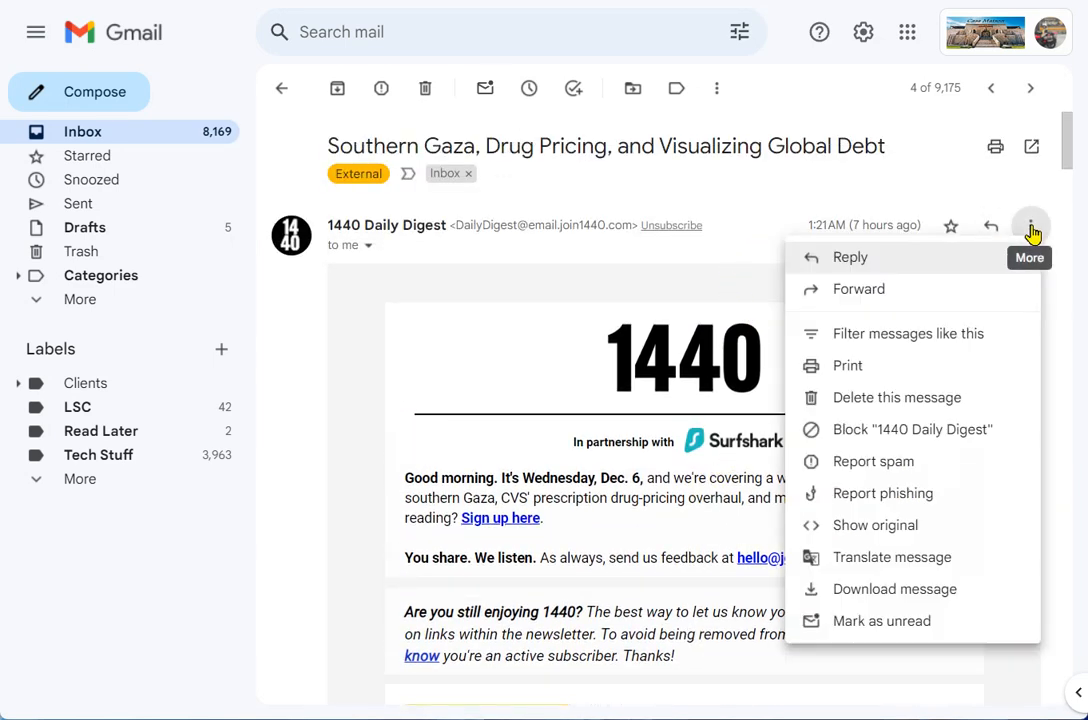
click(916, 340)
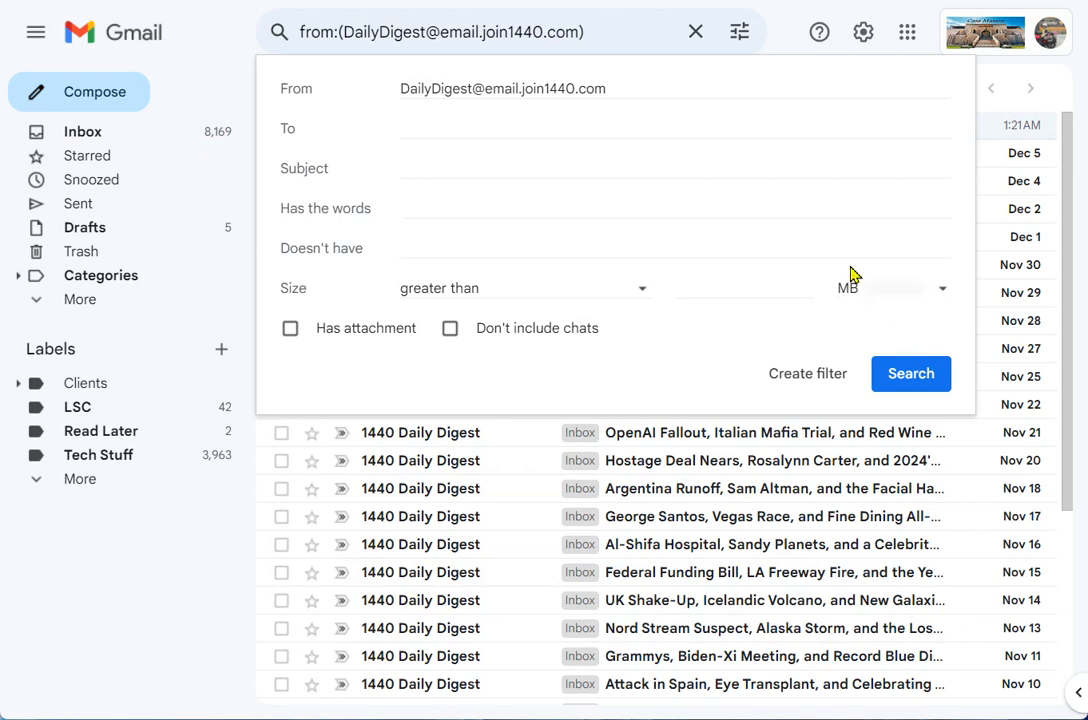
- Set the filter's subject criterion to "1440 Daily Digest" and continue to the filter's actions
click(429, 170)
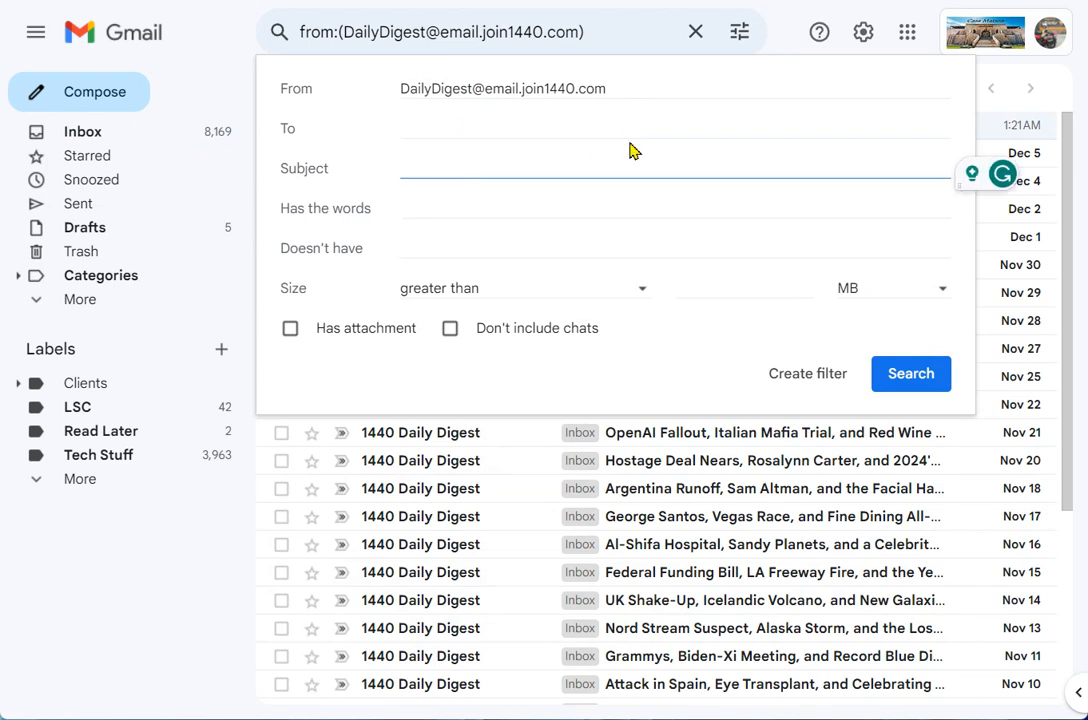
text(114)
key(BackSpace)
key(BackSpace)
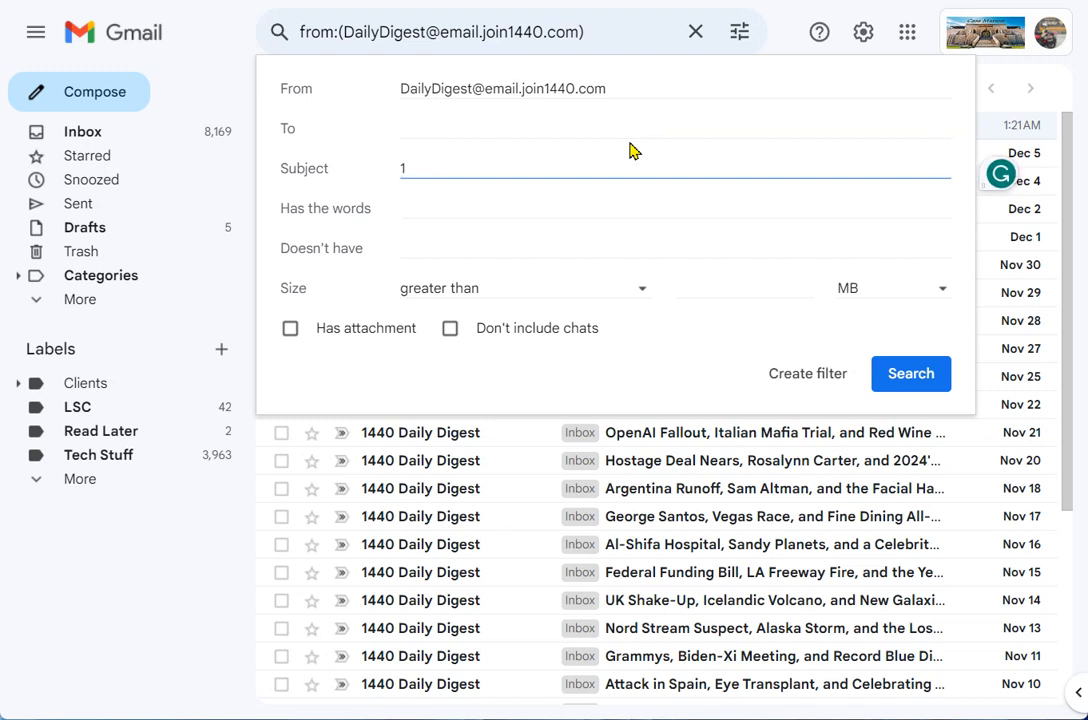
text(440 Daily)
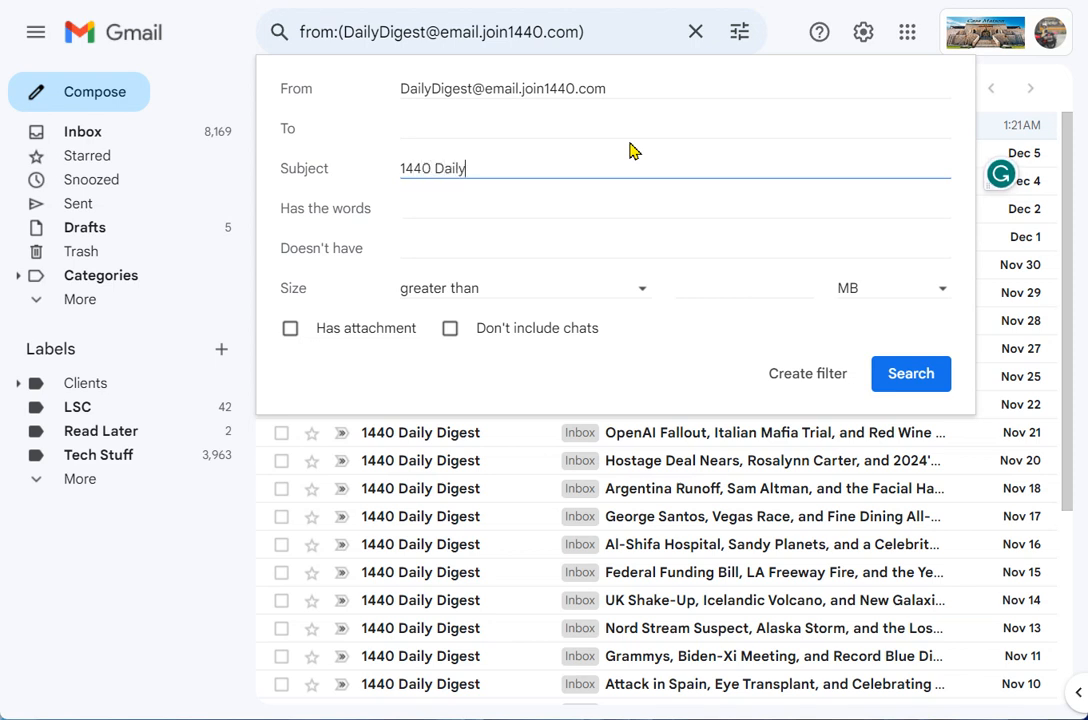
text( Digest)
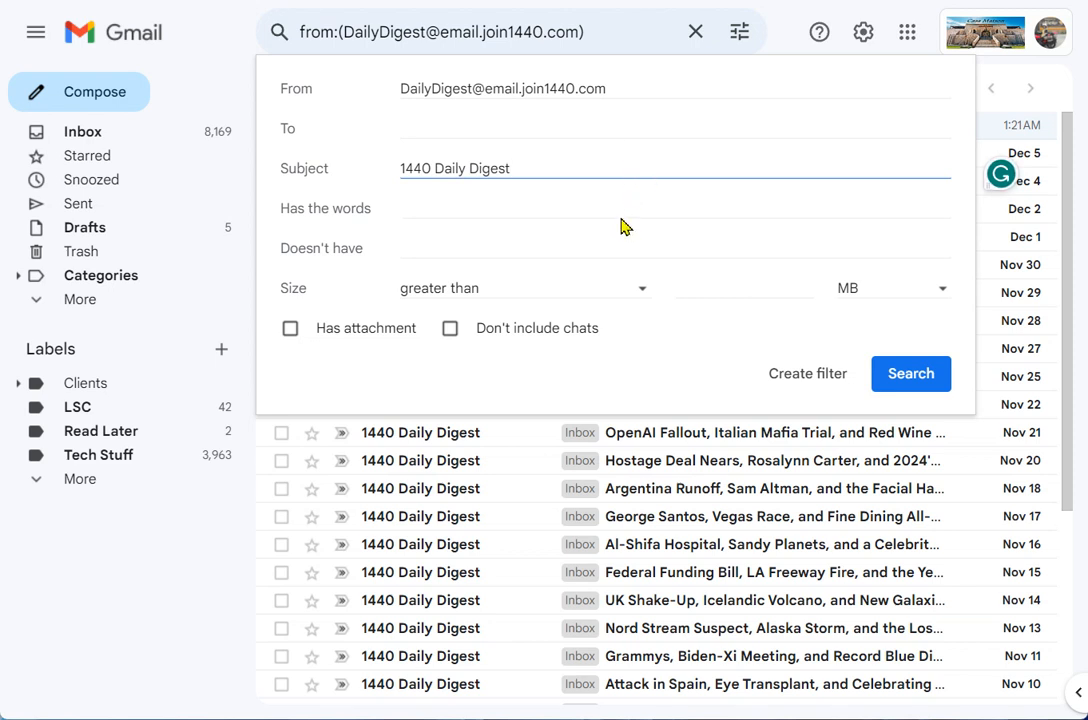
click(810, 376)
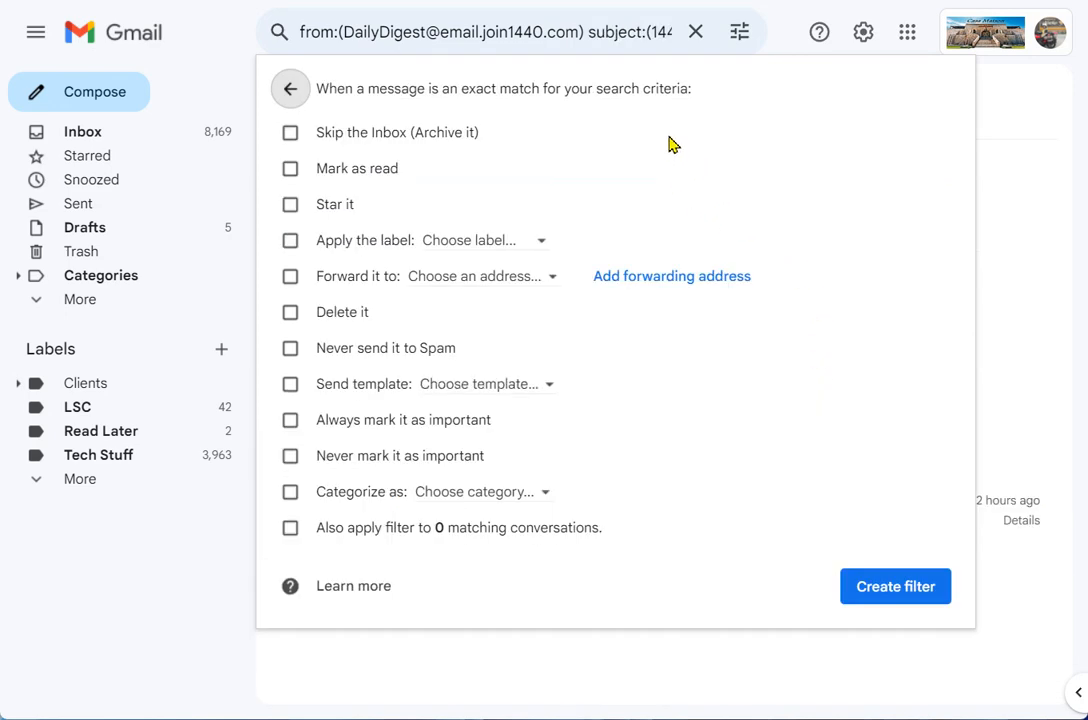
- Create a new label named "Daily News" within the filter options and have the filter apply it
click(538, 247)
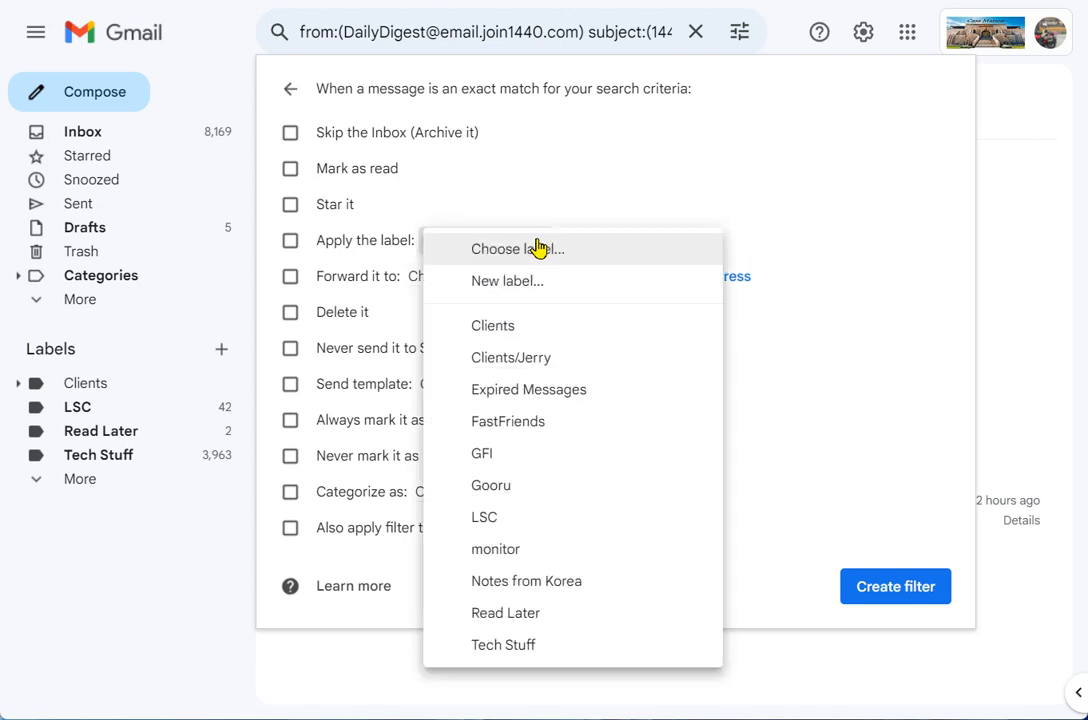
click(508, 284)
text(D)
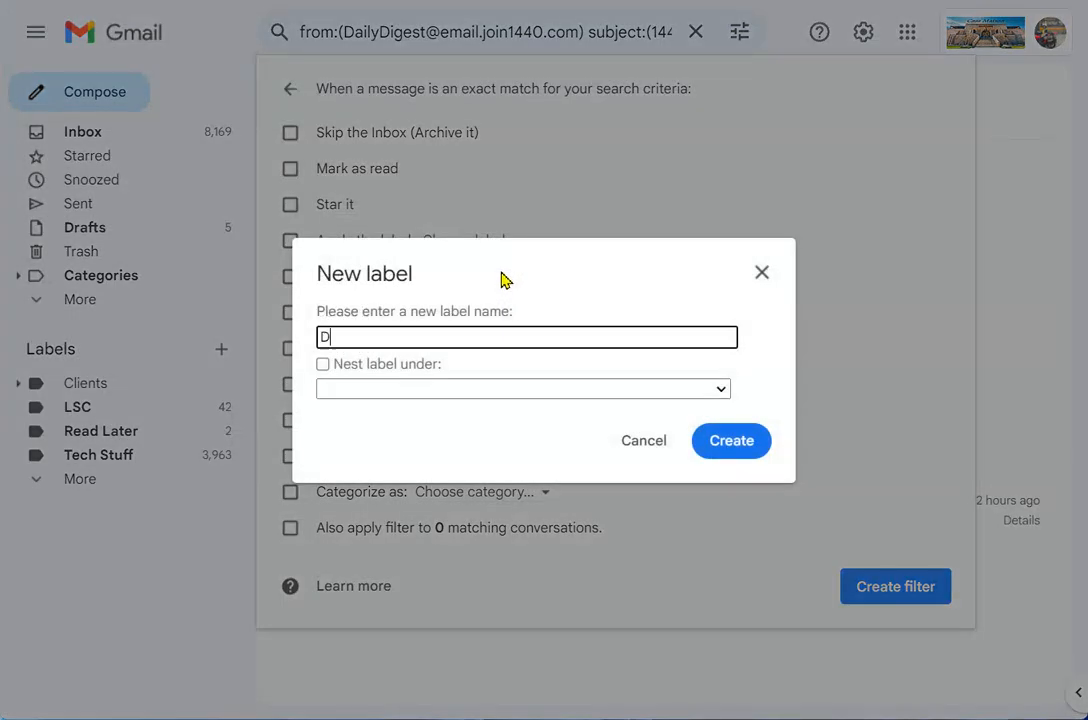
text(ialy)
key(BackSpace)
key(BackSpace)
key(BackSpace)
key(BackSpace)
key(Return)
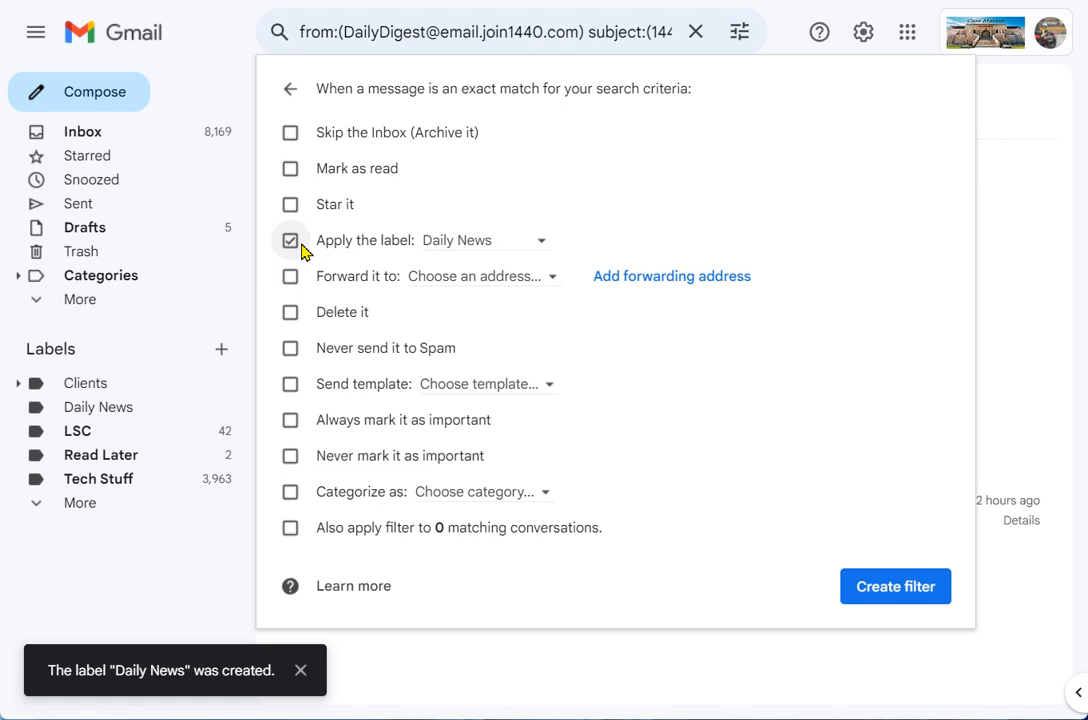
- Make the filter skip the inbox and also apply to matching conversations, create it, and return to the inbox
click(291, 134)
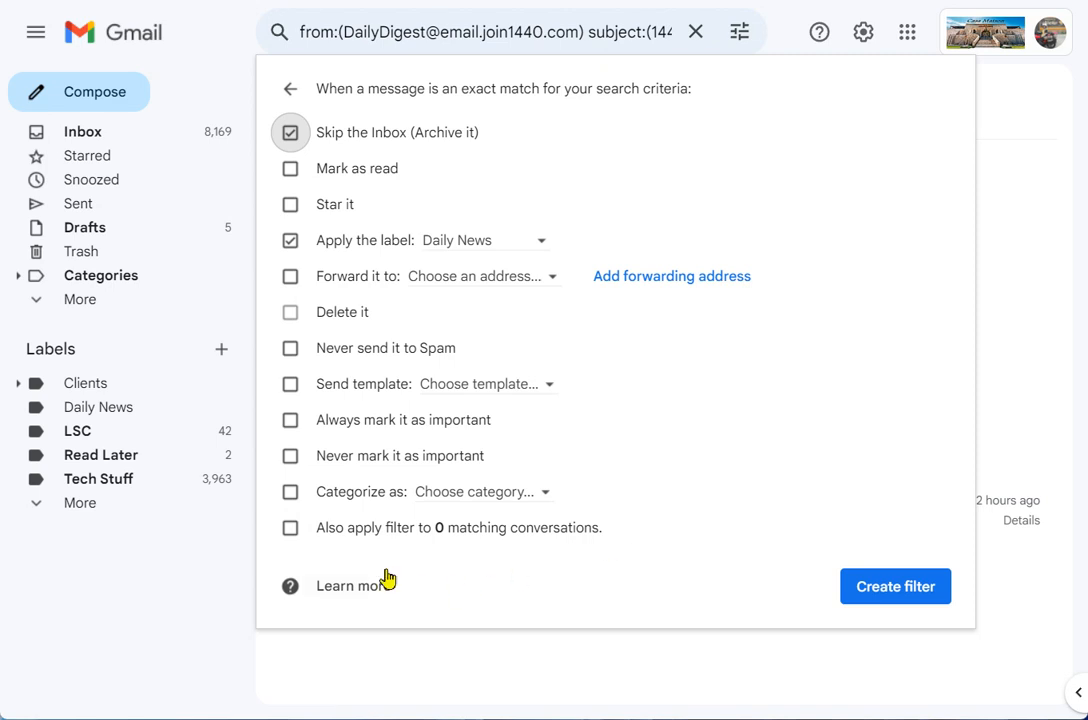
click(291, 532)
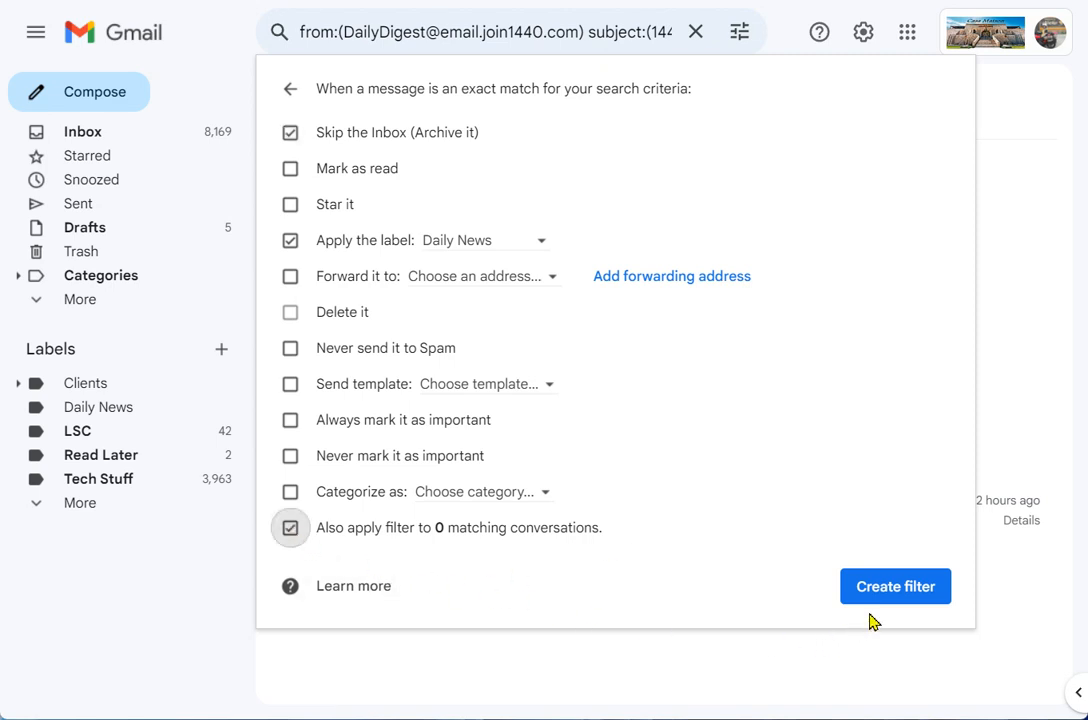
click(891, 592)
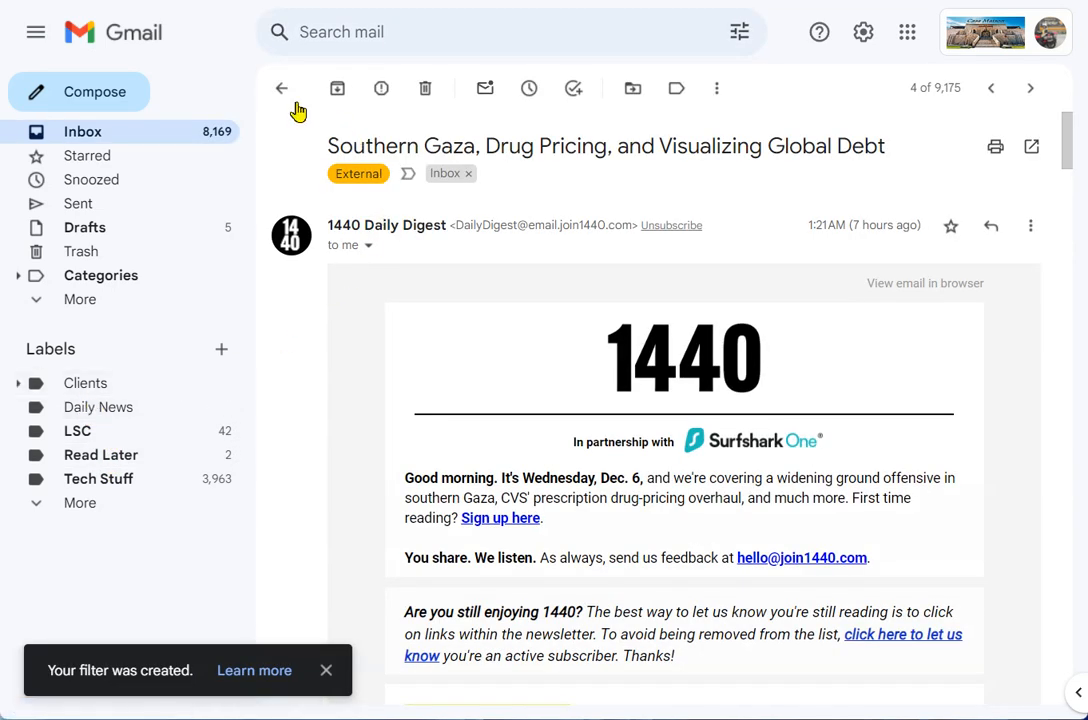
click(283, 94)
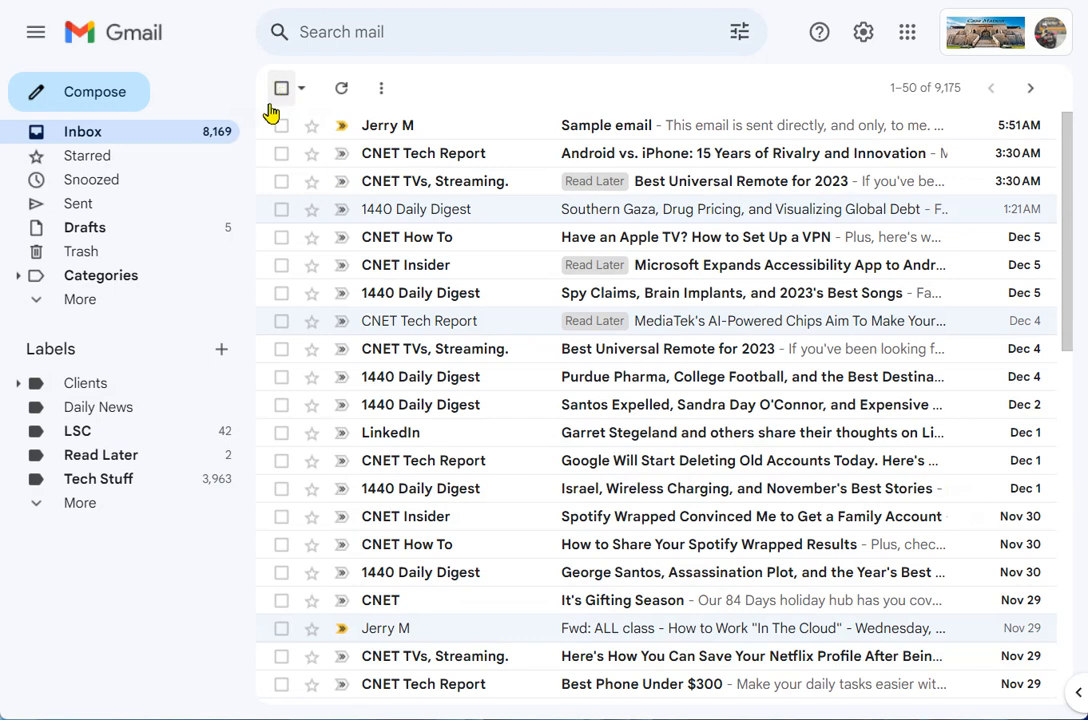
- Check the conversations under the Daily News label and go back to the inbox
click(103, 408)
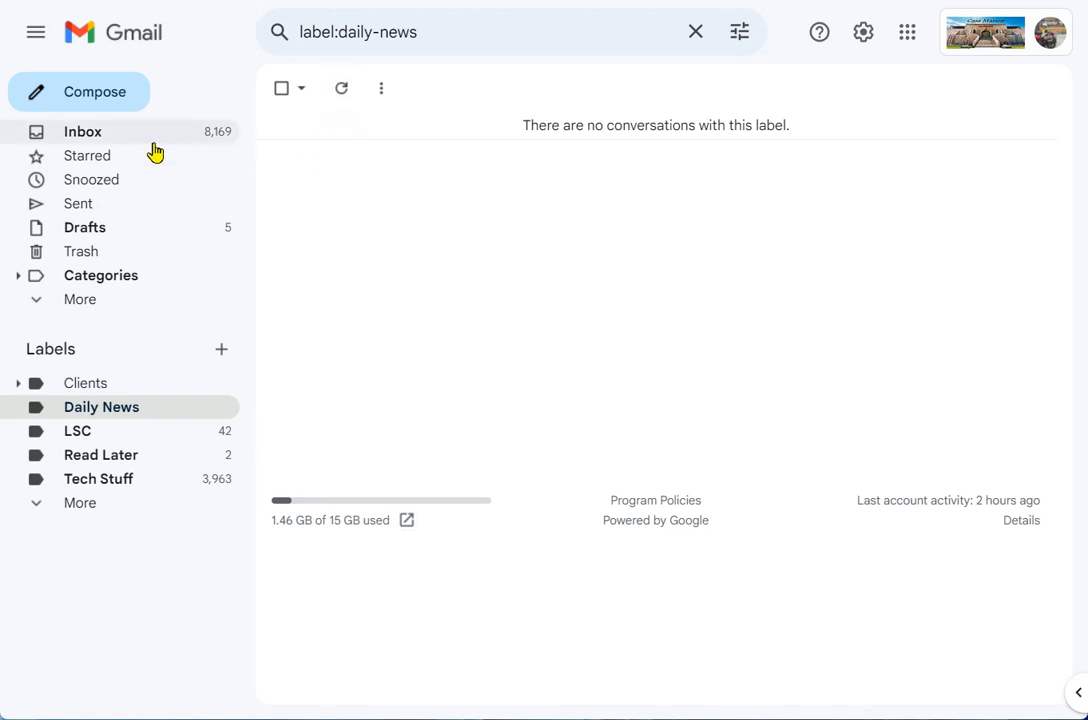
click(97, 140)
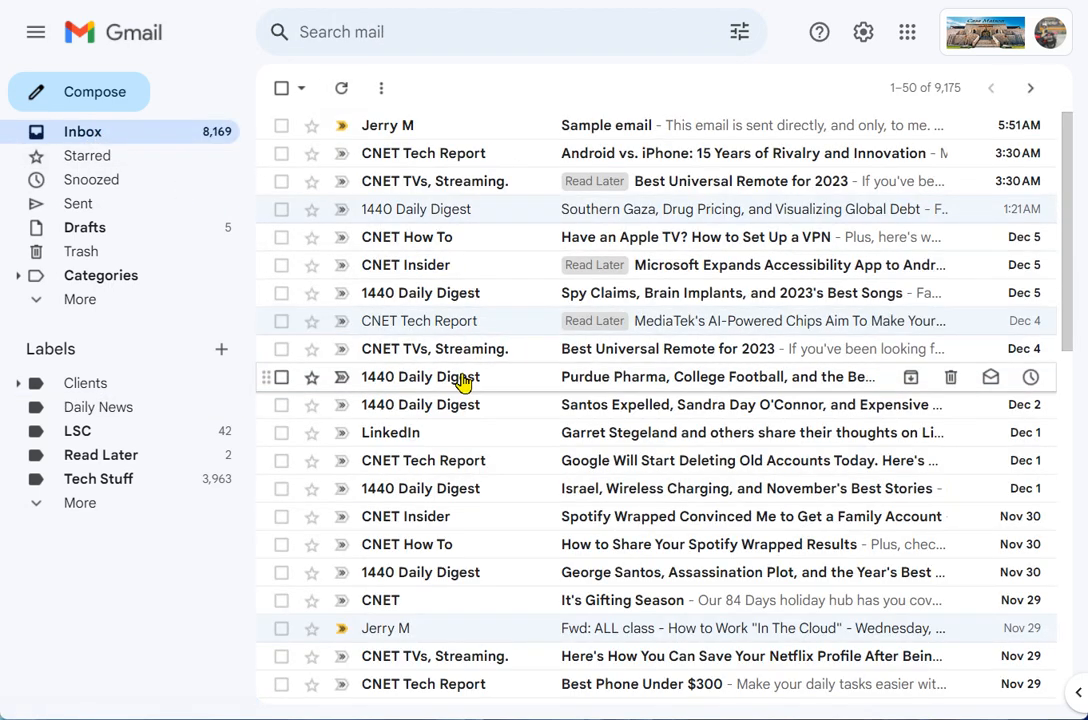
- Open the "Southern Gaza, Drug Pricing, and Visualizing Global Debt" email and start a filter based only on its sender, continuing to the filter's actions
click(648, 216)
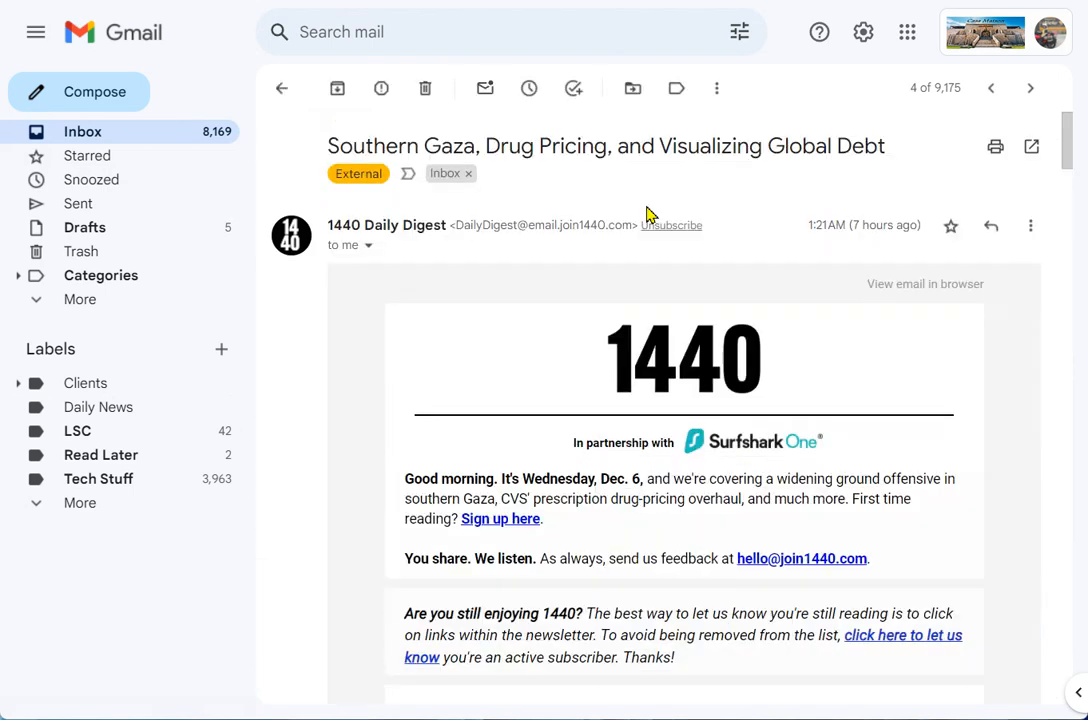
click(1034, 231)
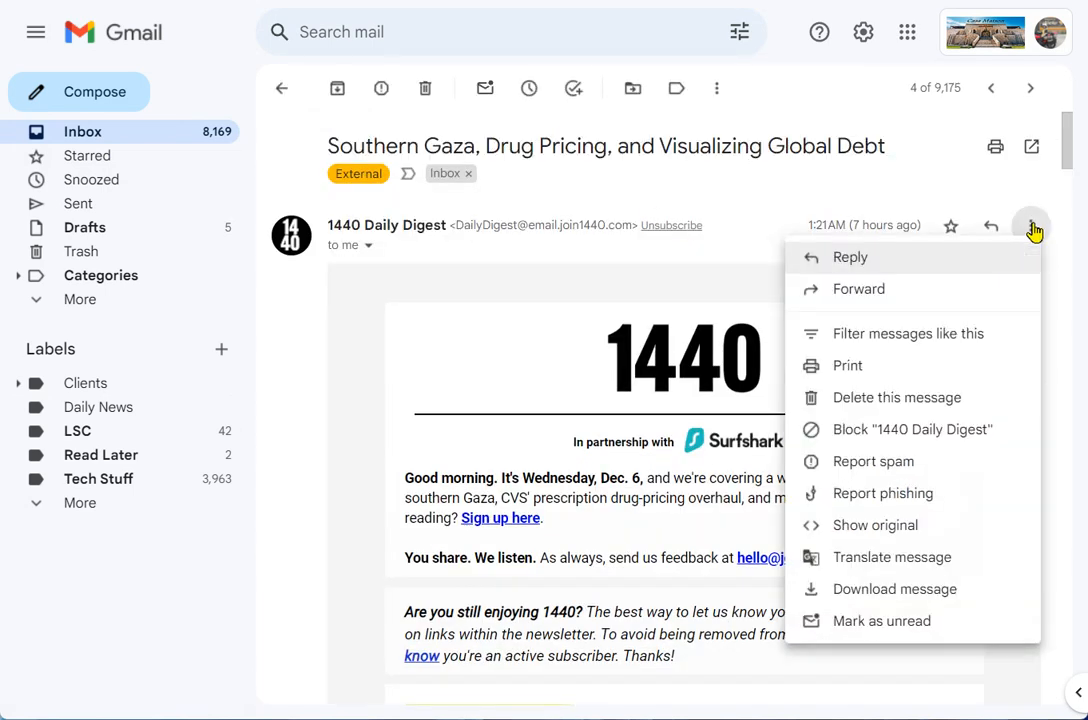
click(883, 340)
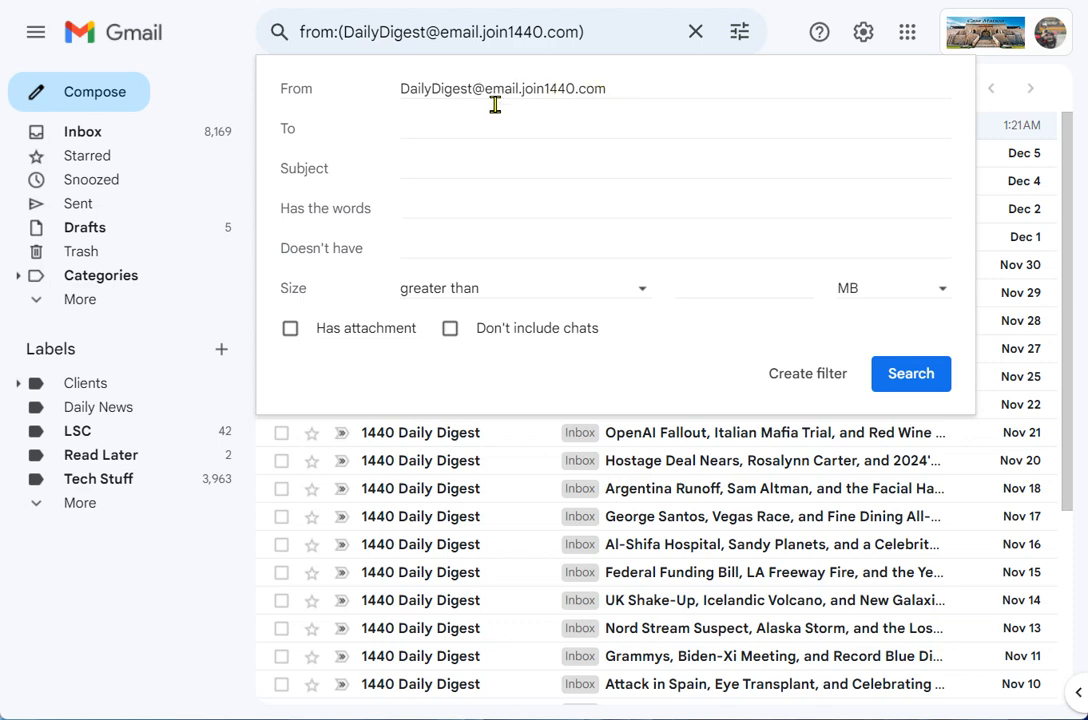
click(804, 378)
- Create the filter so it applies the Daily News label, skips the inbox and also covers matching conversations
click(544, 244)
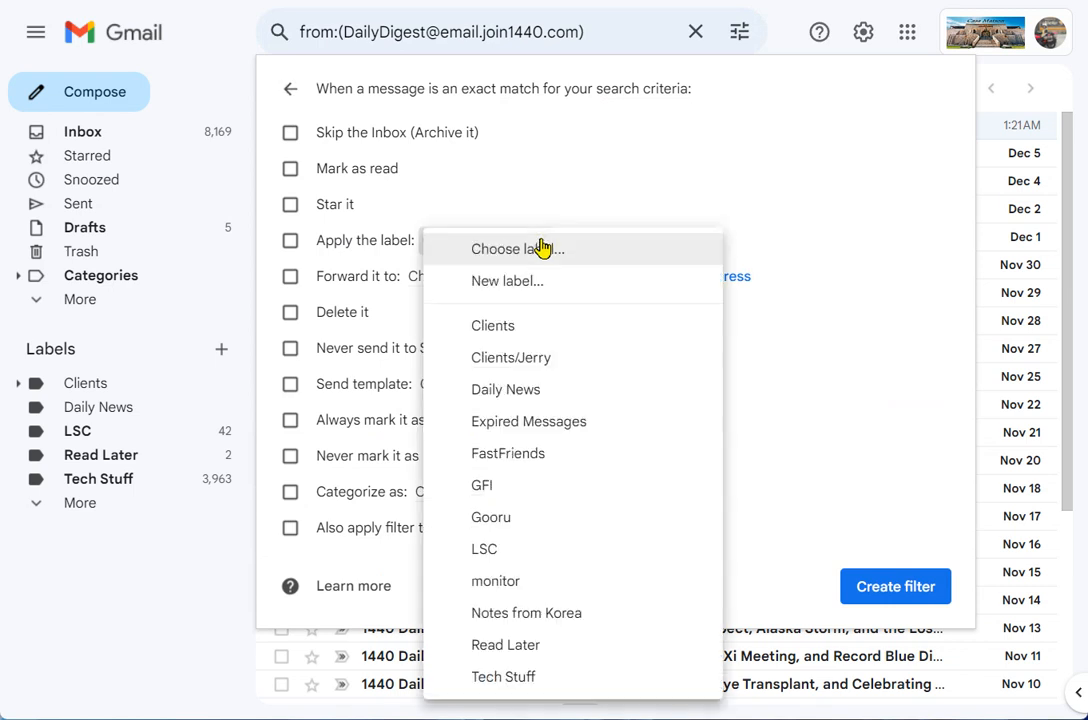
click(494, 390)
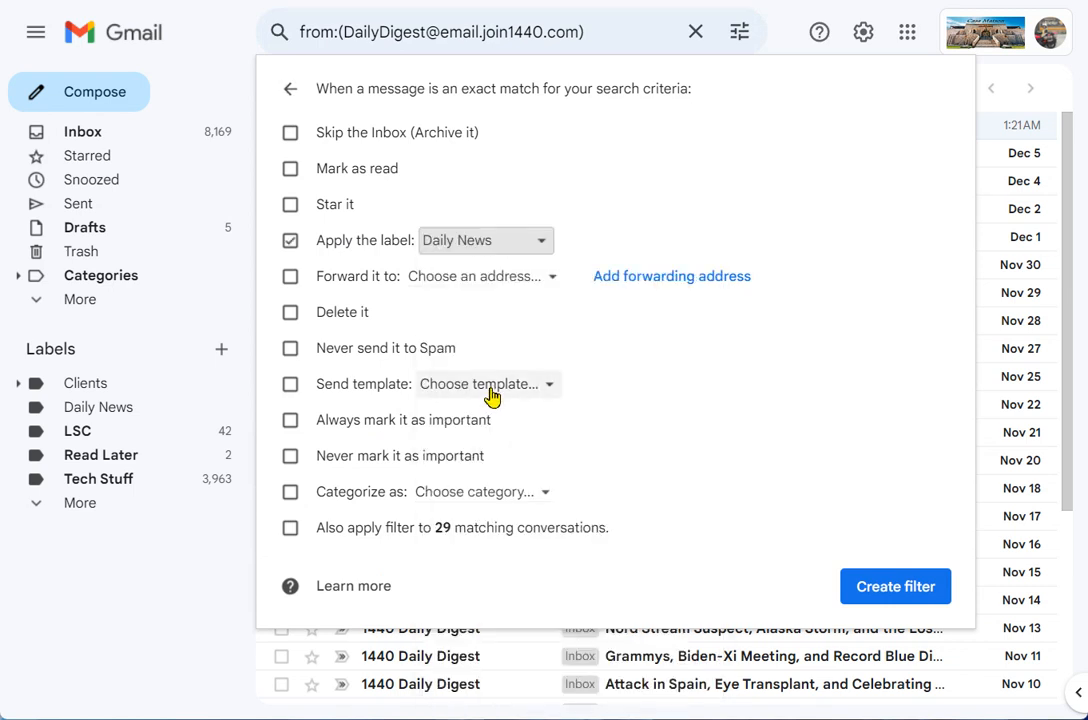
click(291, 136)
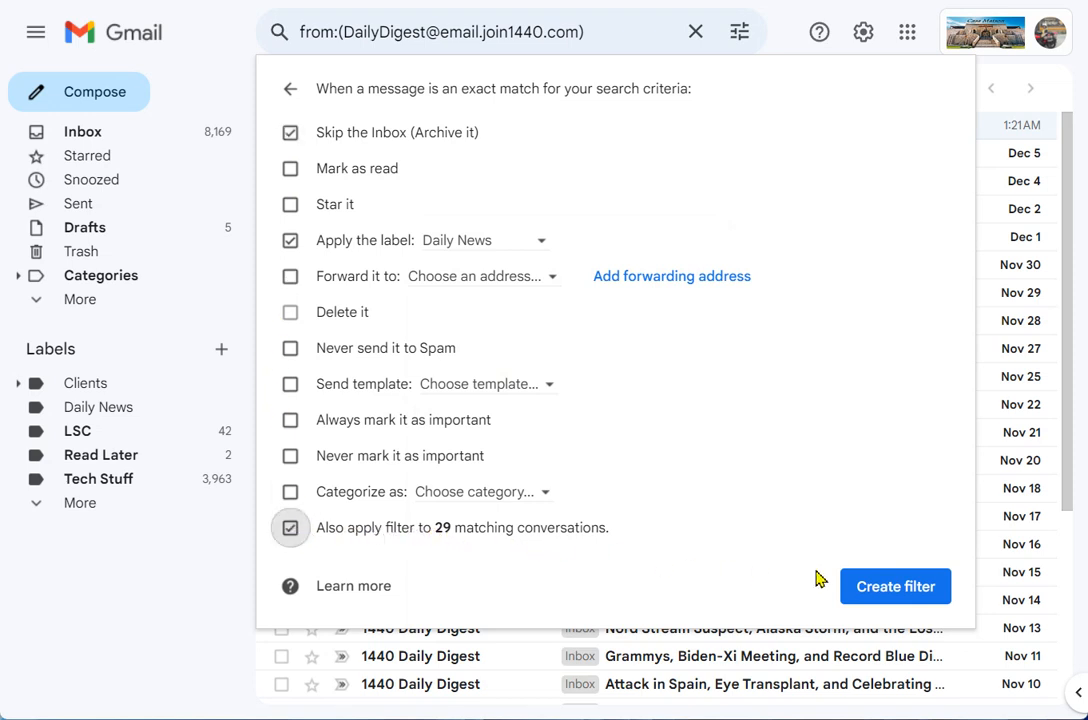
click(895, 588)
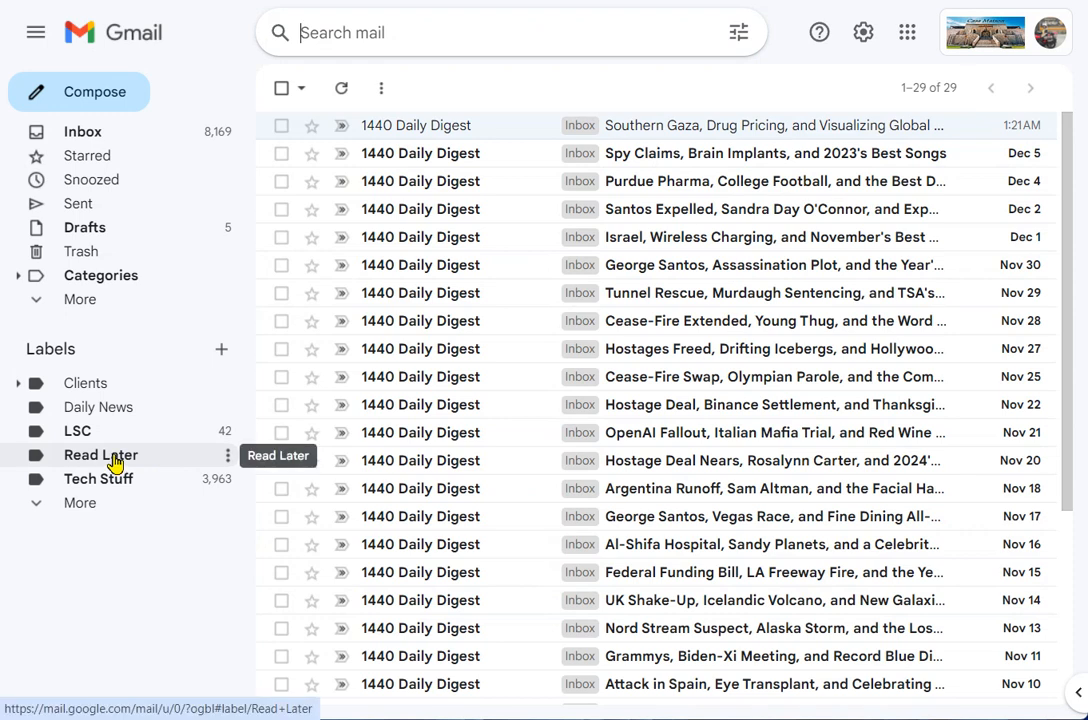
- Check the filter's effect on the "Southern Gaza" email, the inbox, and the Read Later and Daily News labels
click(85, 134)
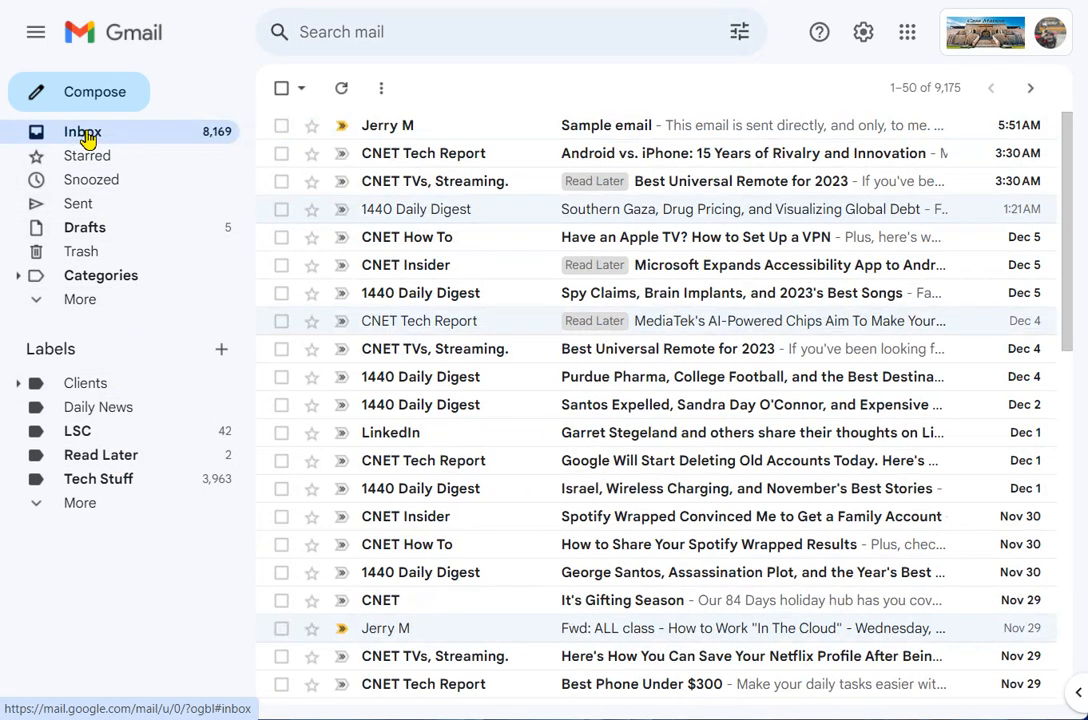
click(495, 209)
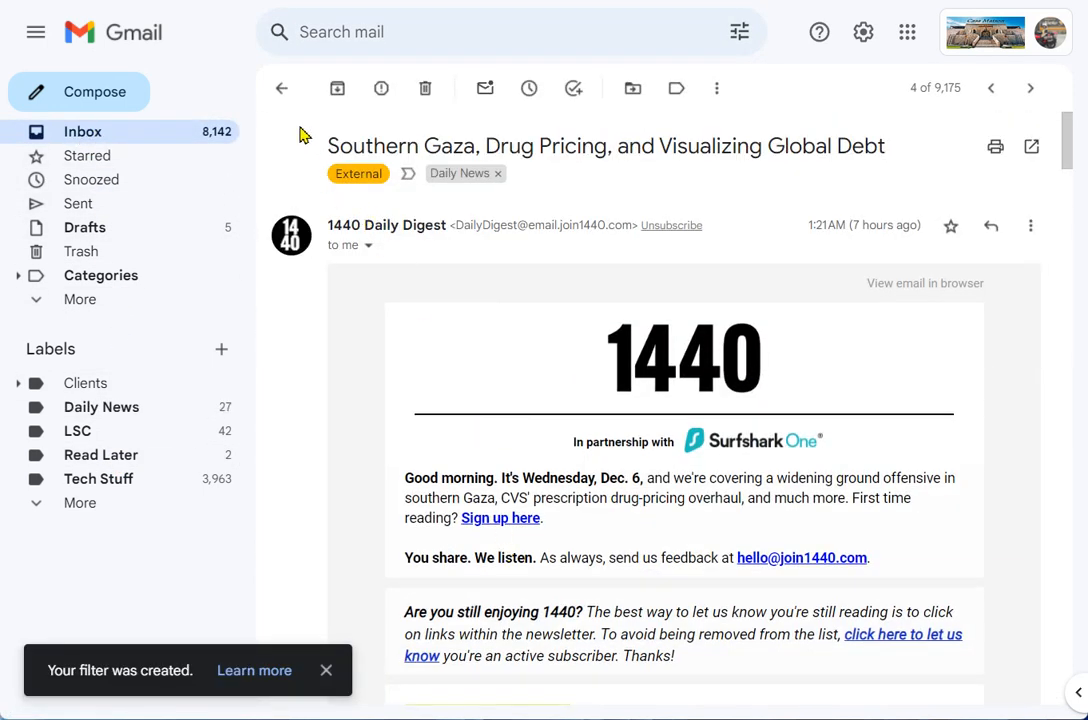
click(281, 88)
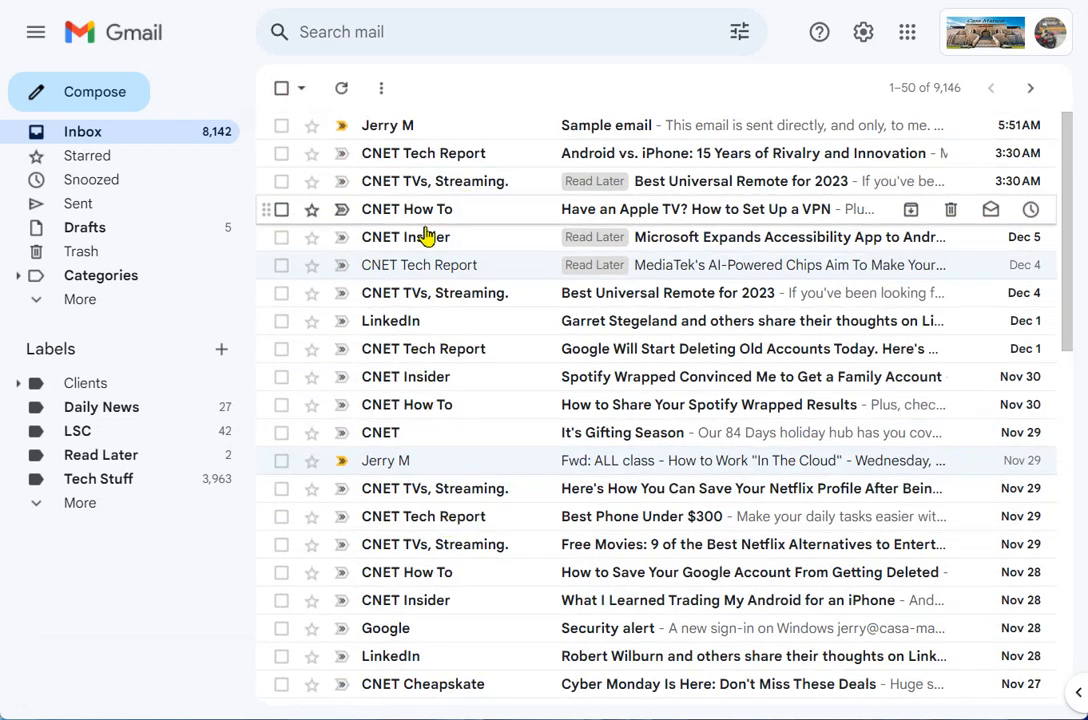
click(88, 460)
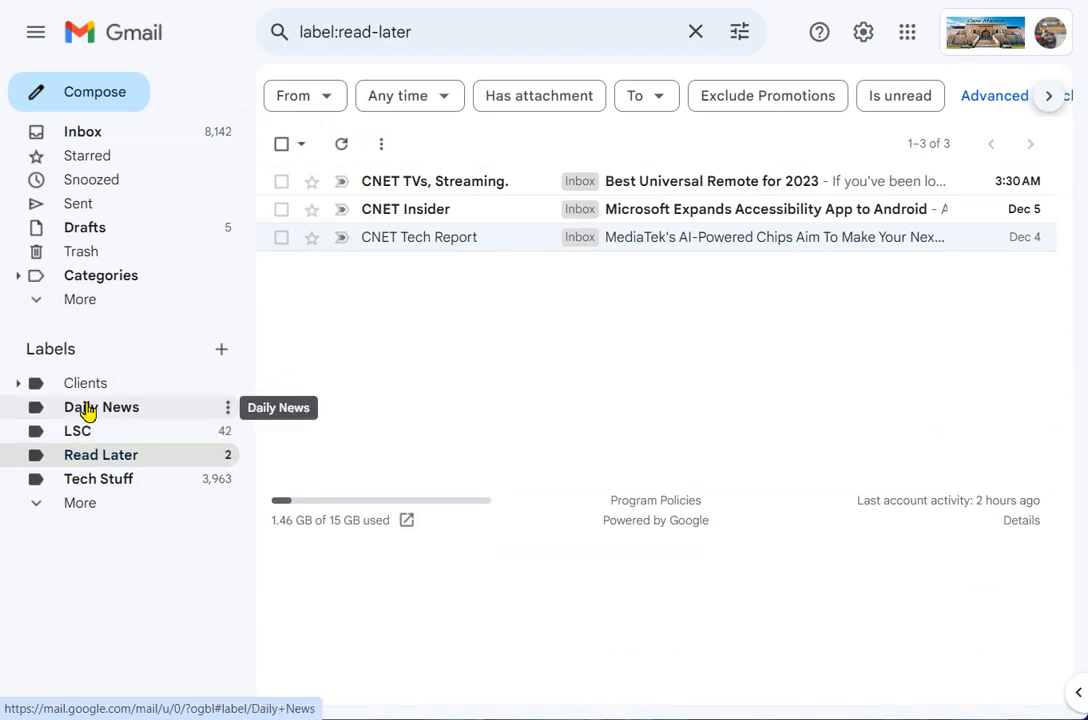
click(88, 410)
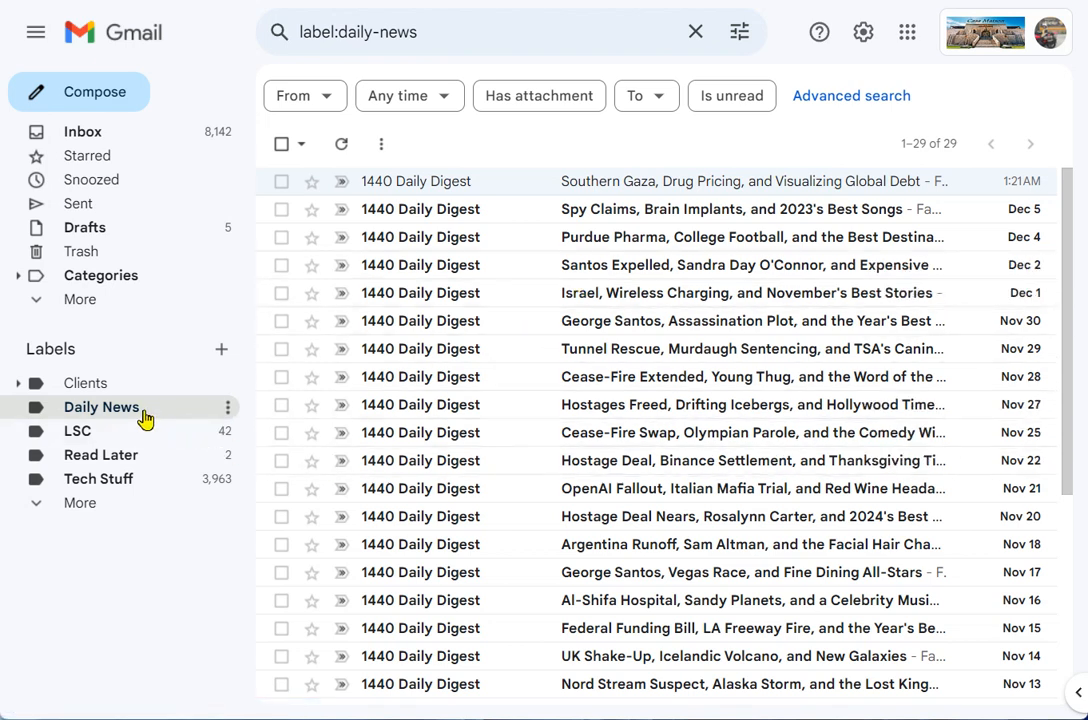
click(84, 136)
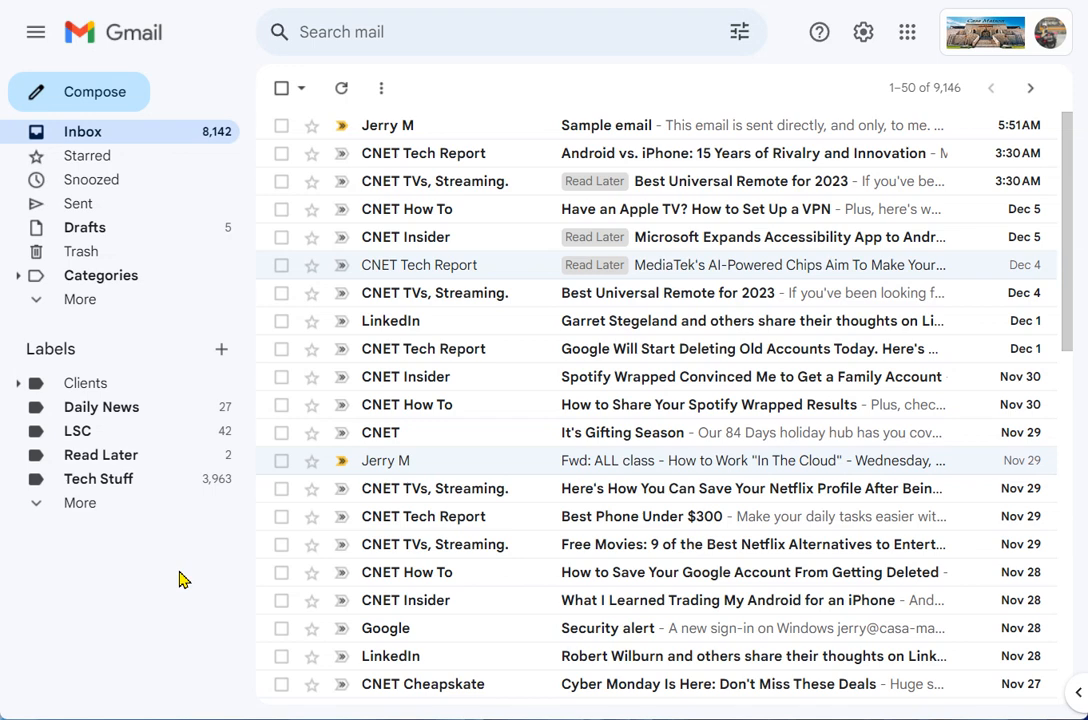
- Browse the conversations labelled Daily News, select them all to view the available bulk actions, and clear the selection
click(100, 420)
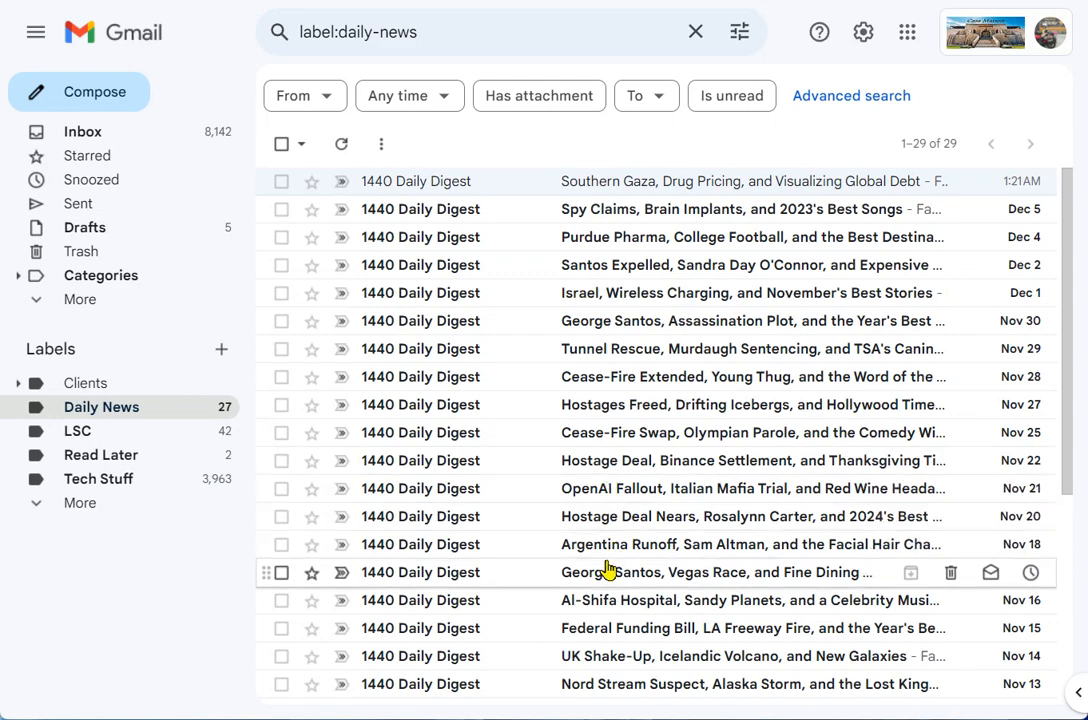
scroll(608, 572, down, 4)
scroll(608, 572, up, 4)
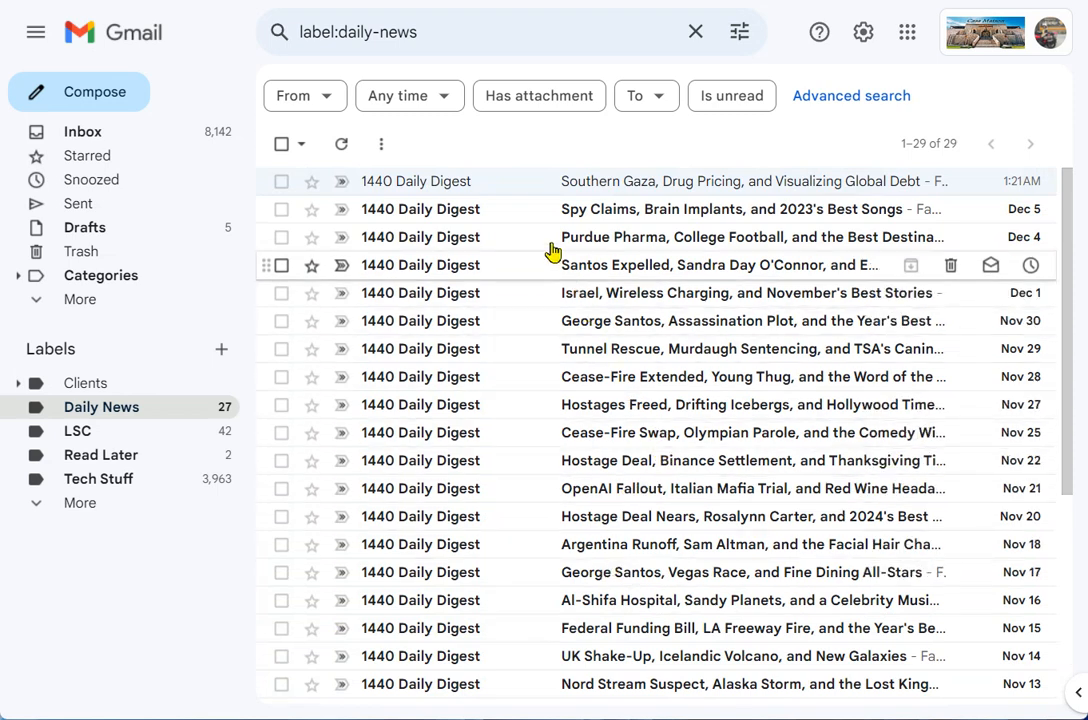
click(278, 146)
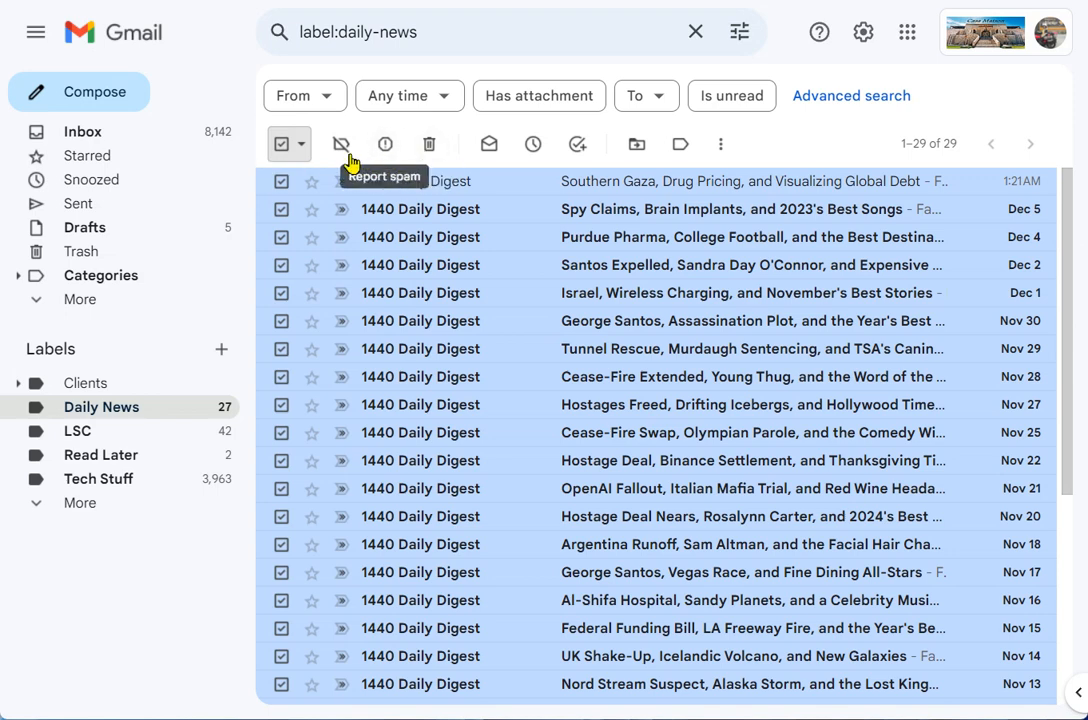
click(282, 145)
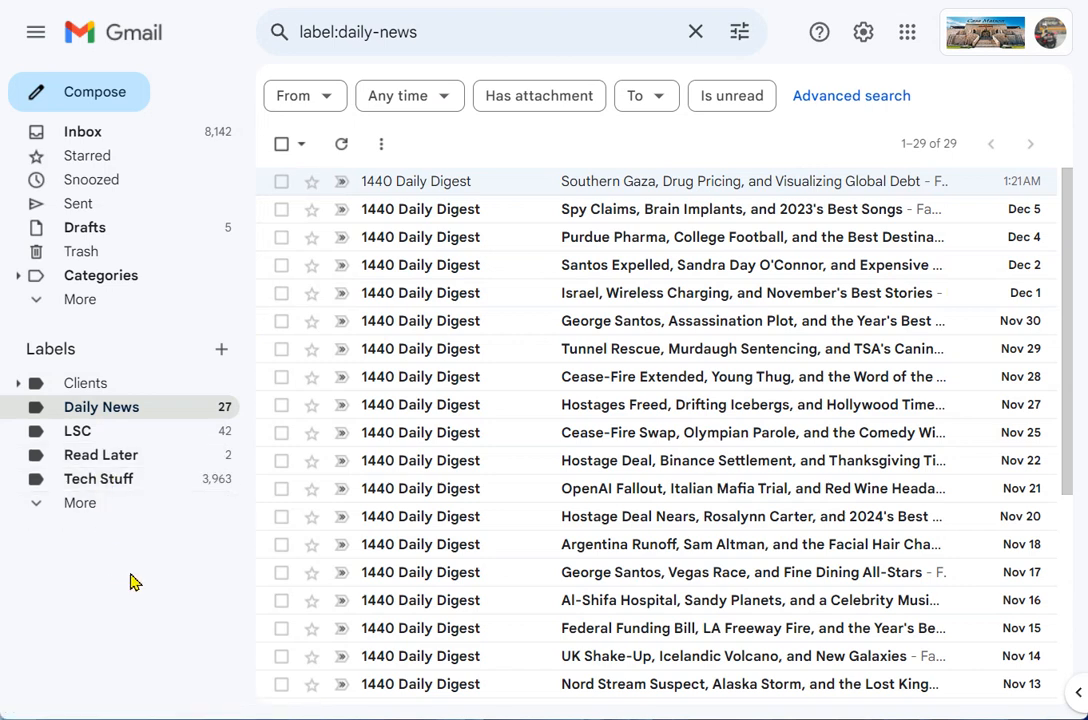
- Create a label named "Action!" and set its color to orange-red
click(222, 352)
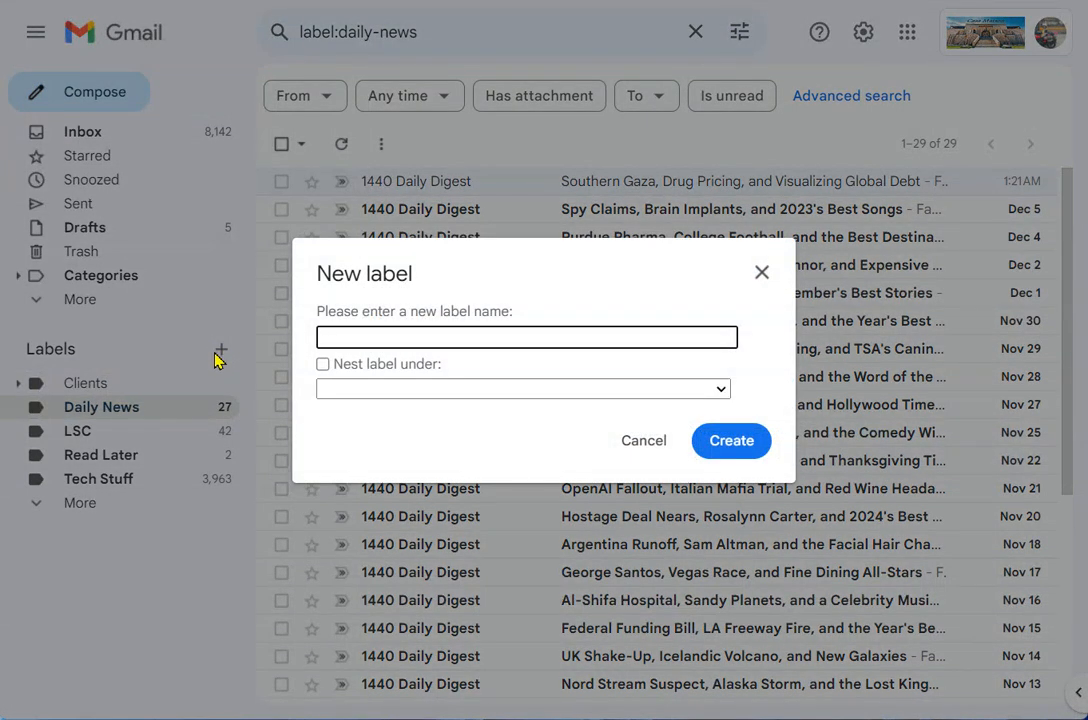
text(Action!)
key(Return)
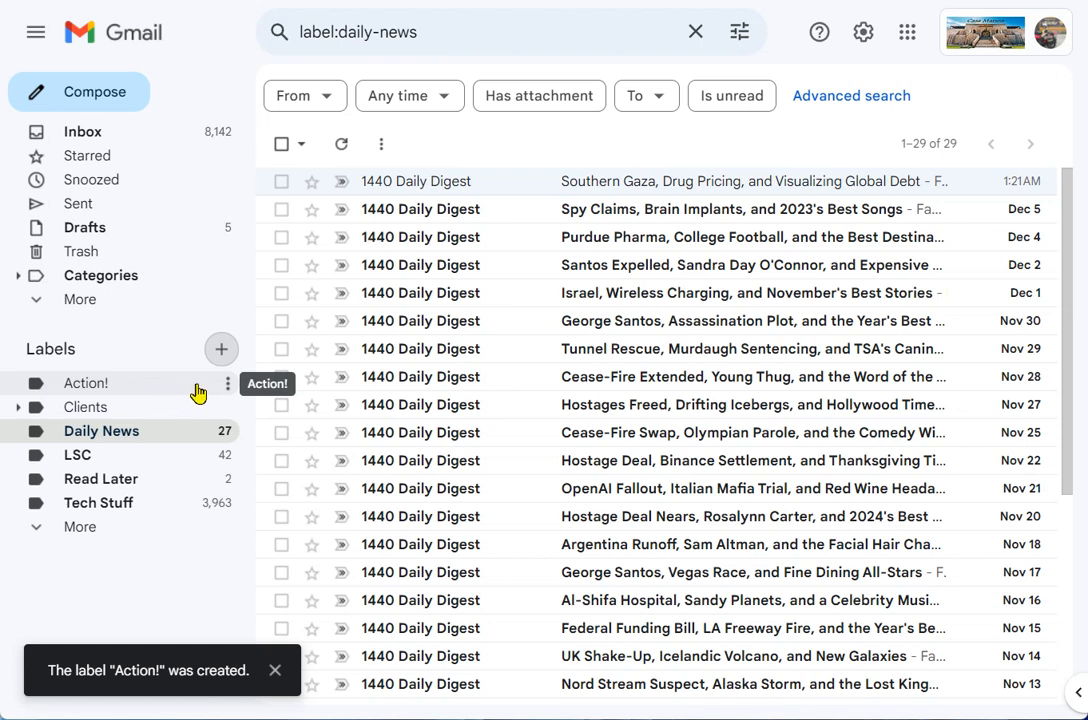
click(228, 388)
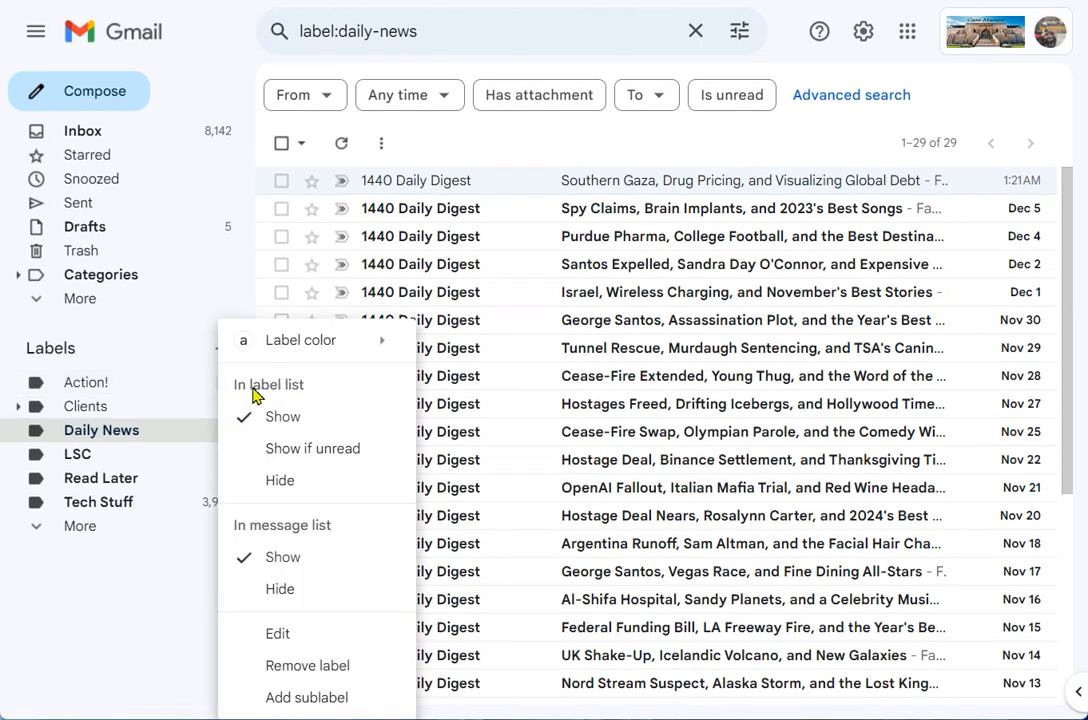
mouse_move(300, 356)
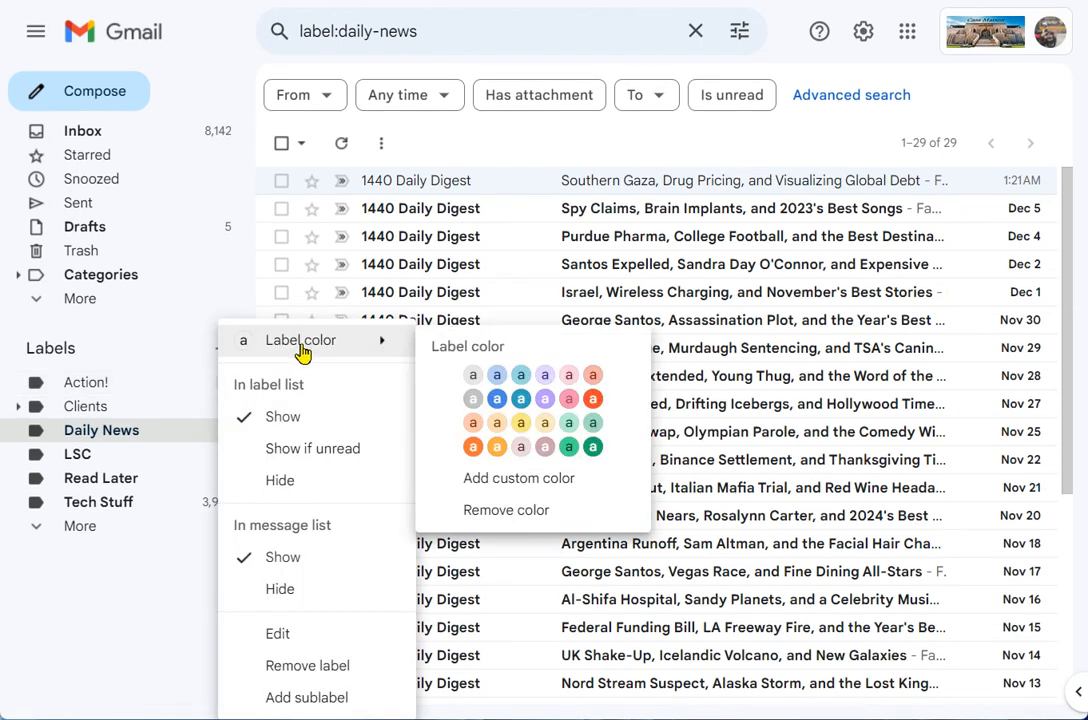
click(593, 401)
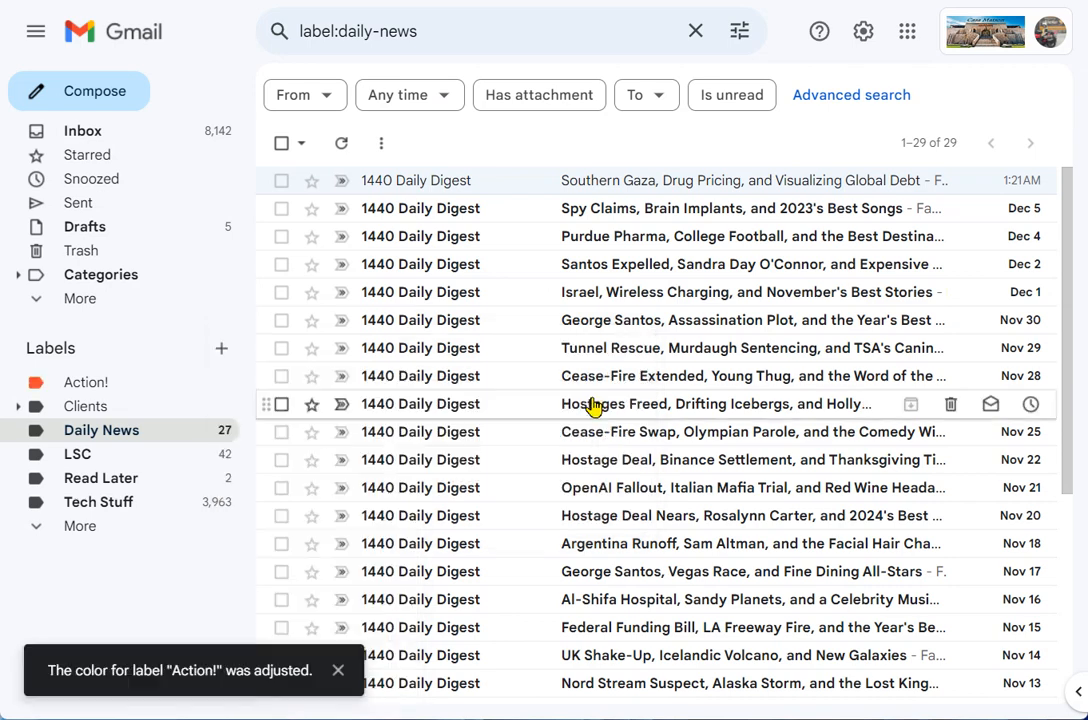
- Create a label named "FollowUp", set its color to blue, and return to the inbox
click(221, 350)
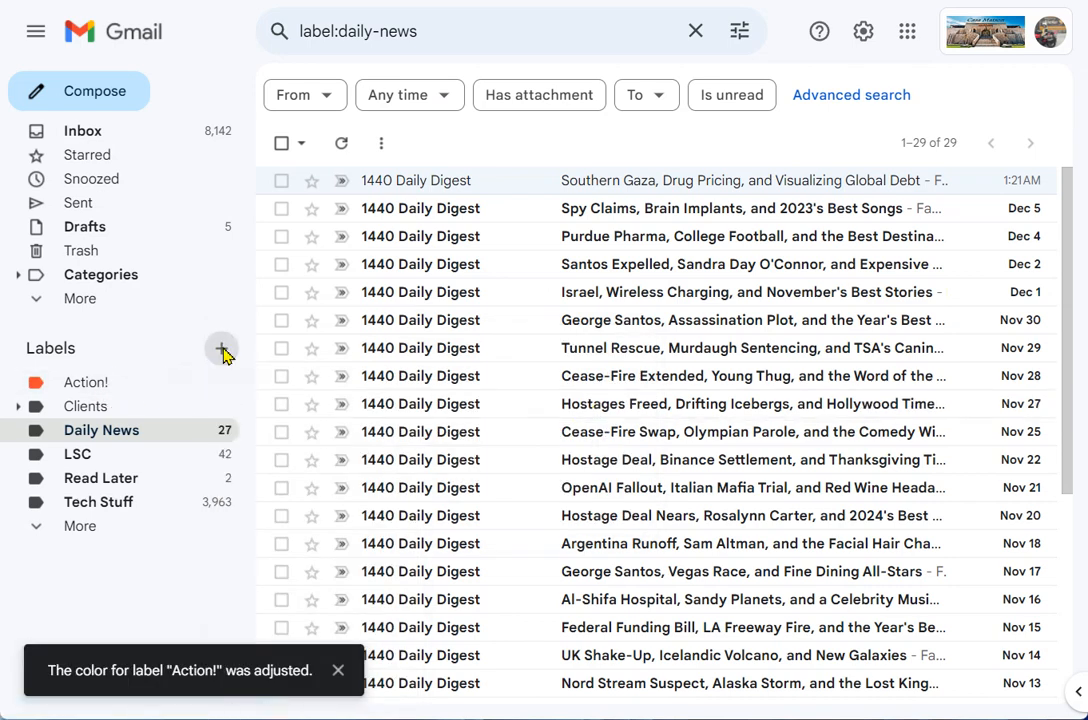
text(Fo)
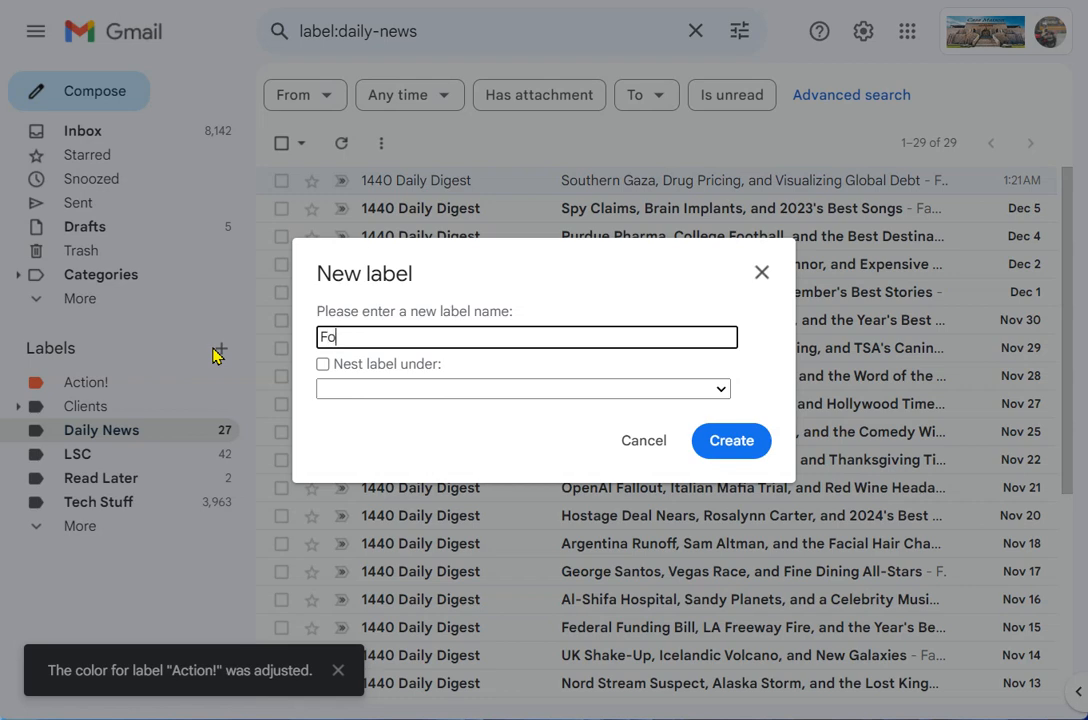
text(lluwowUp)
key(Return)
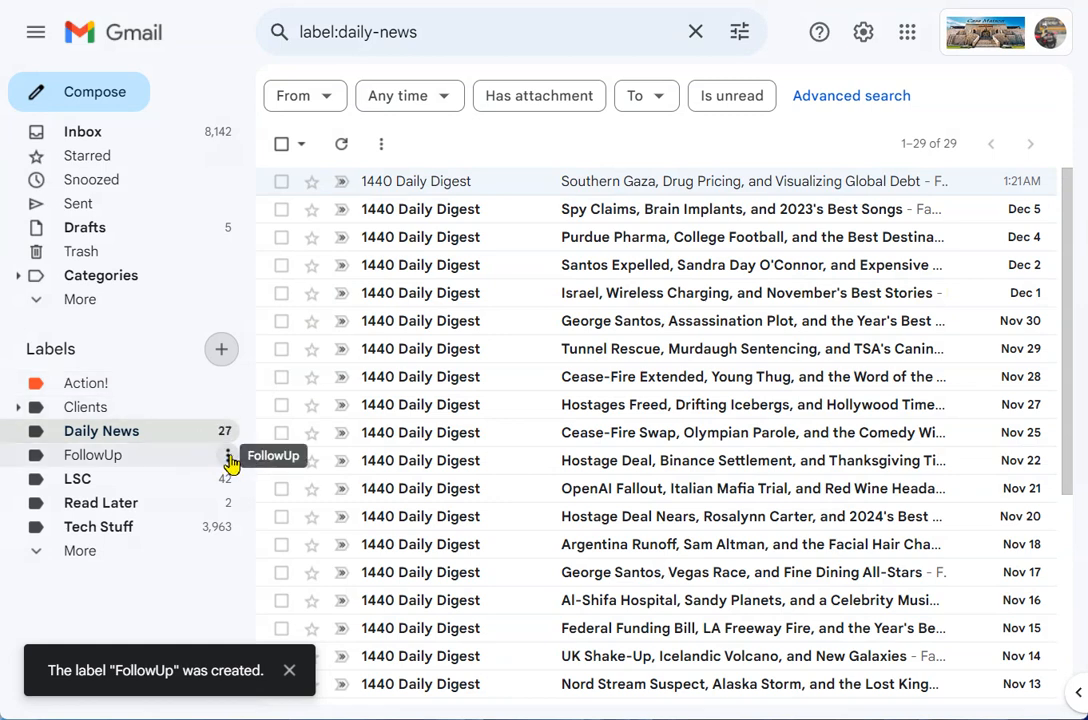
click(229, 458)
mouse_move(374, 66)
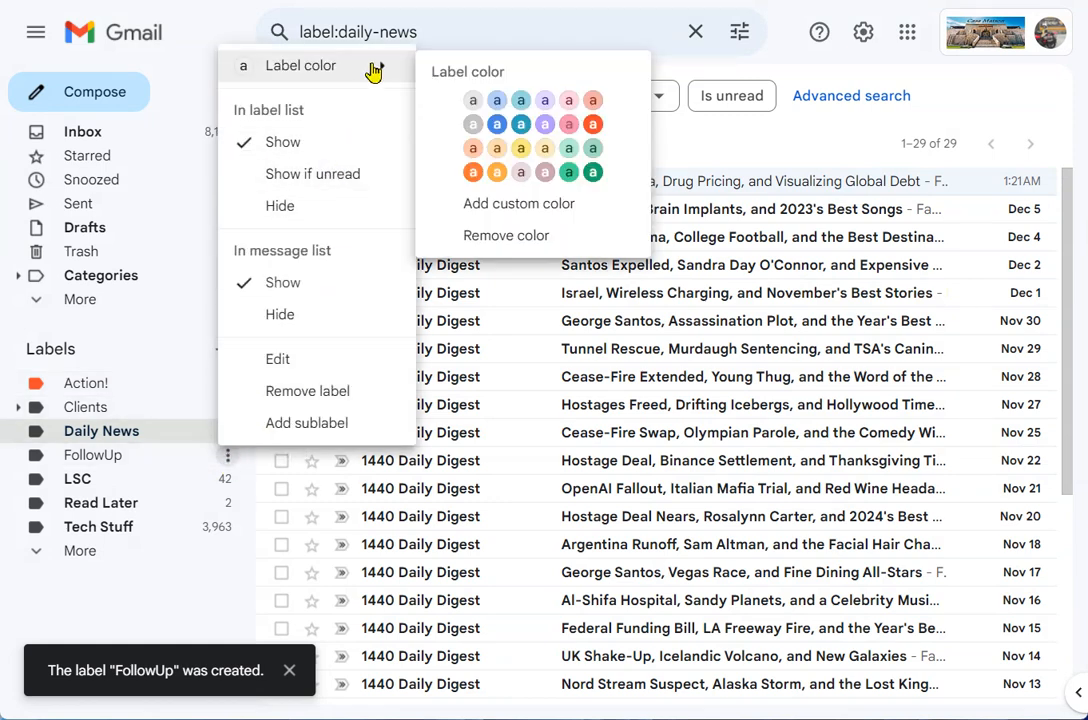
click(497, 125)
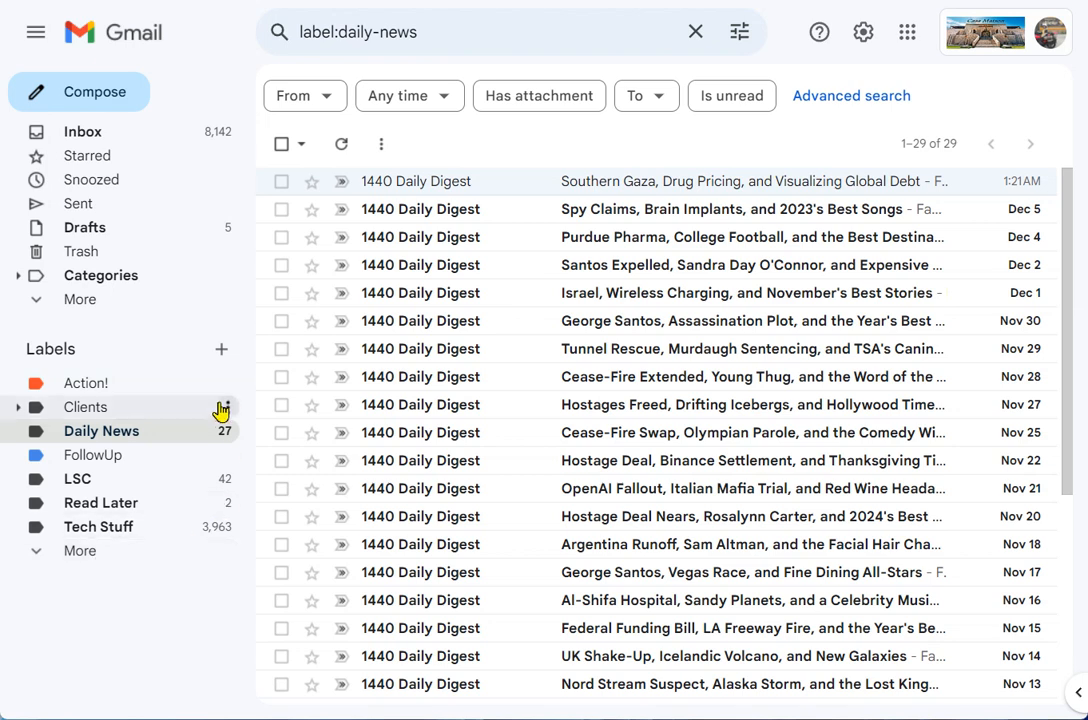
click(80, 136)
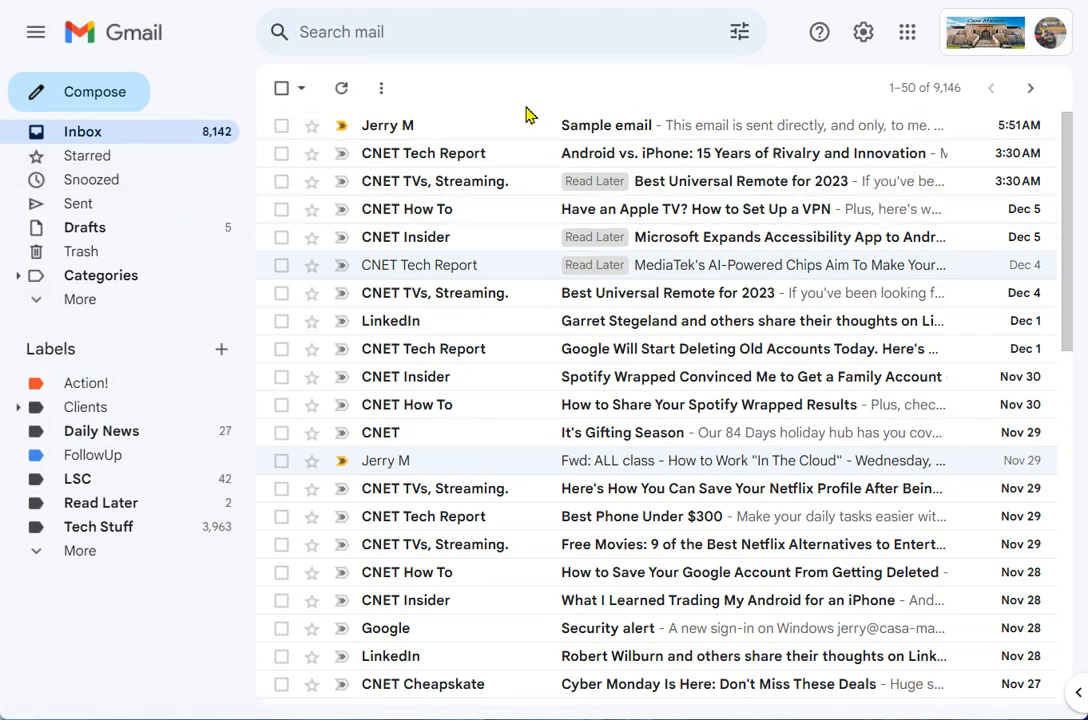